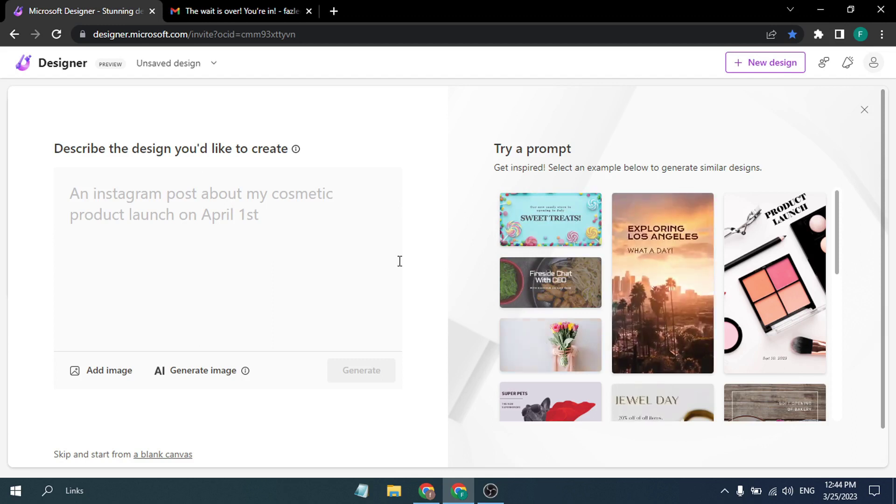
Step: Look over the Microsoft Designer invitation email in the other browser tab
click(242, 7)
scroll(515, 308, down, 2)
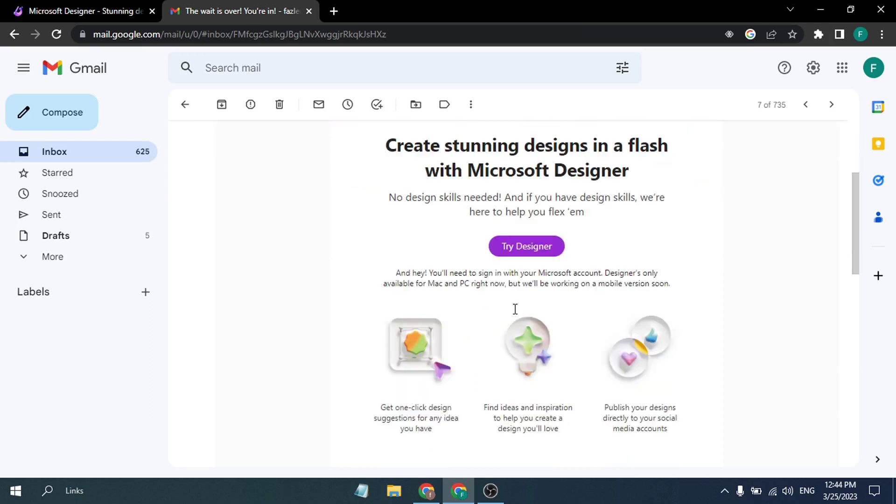
scroll(515, 308, up, 1)
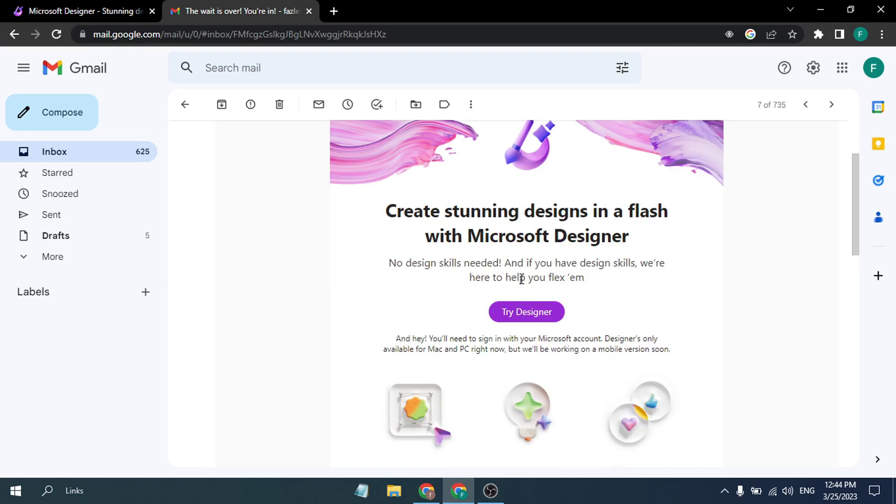
scroll(506, 323, up, 1)
scroll(513, 315, down, 1)
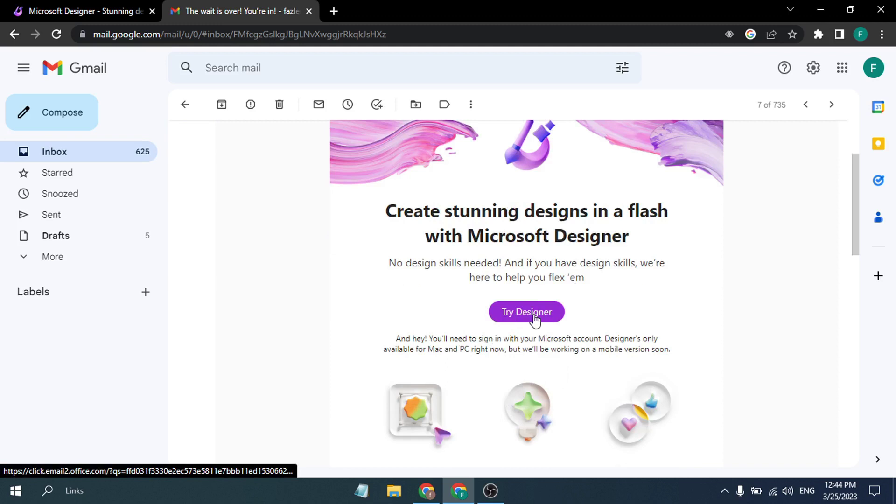
Step: Generate designs for the prompt 'an instagram post about my restaurant lunch on april 1st'
click(99, 10)
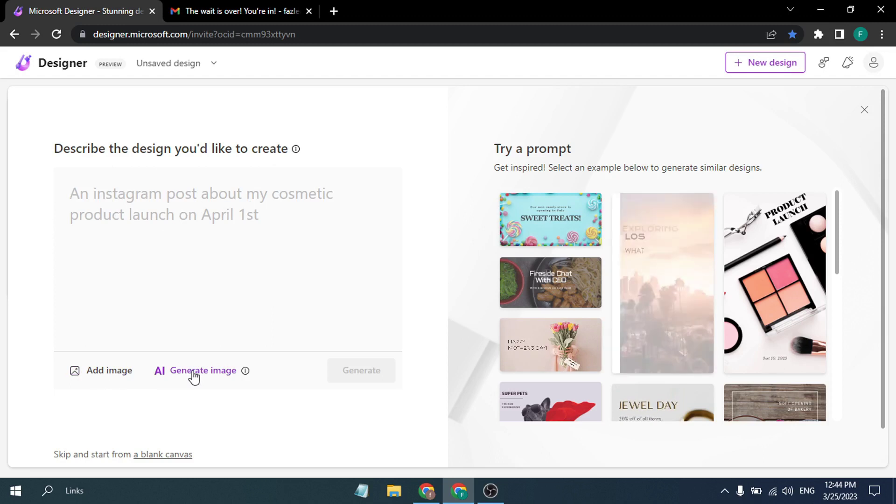
mouse_move(243, 373)
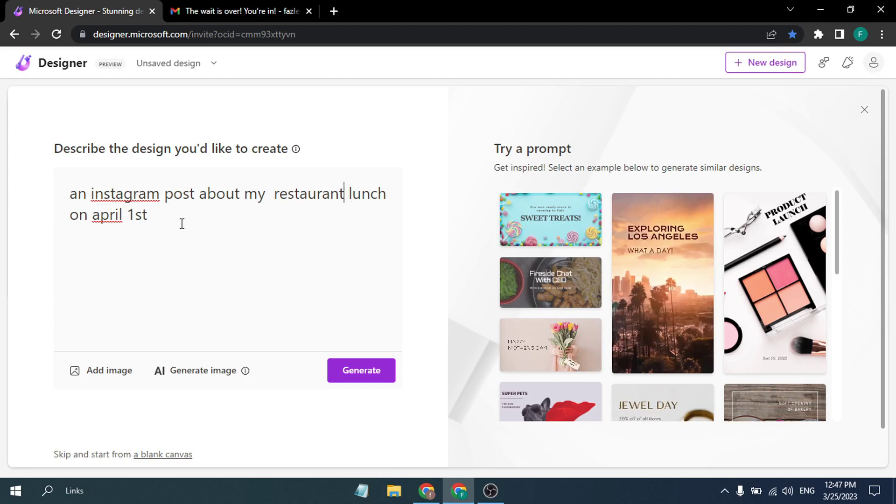
click(370, 376)
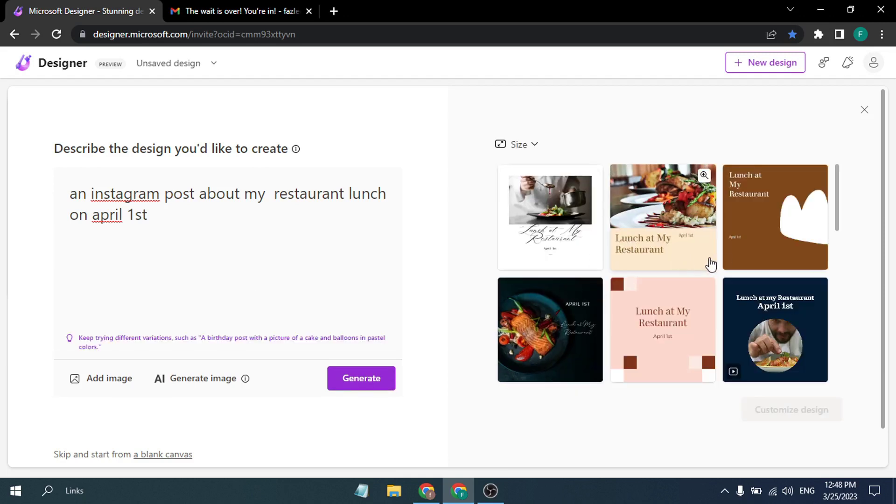
Step: Browse the six results and open the plated food photo design with the cream title band
scroll(720, 298, down, 1)
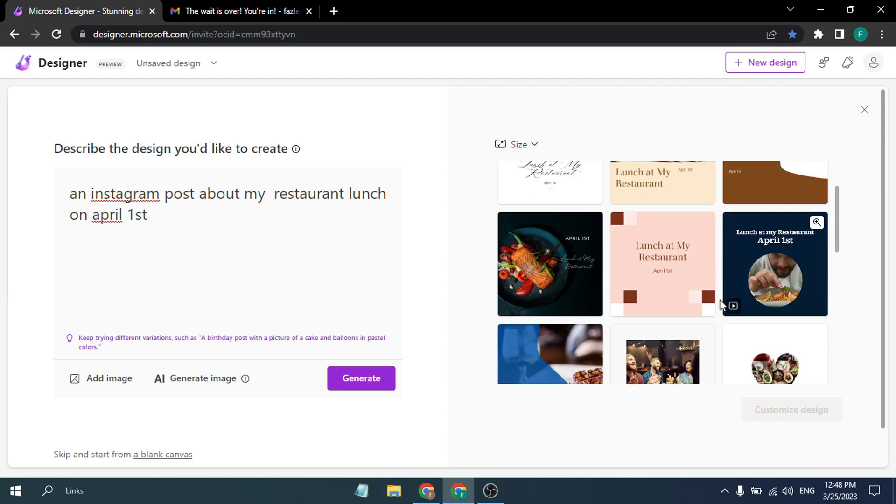
scroll(720, 299, down, 4)
scroll(720, 299, up, 5)
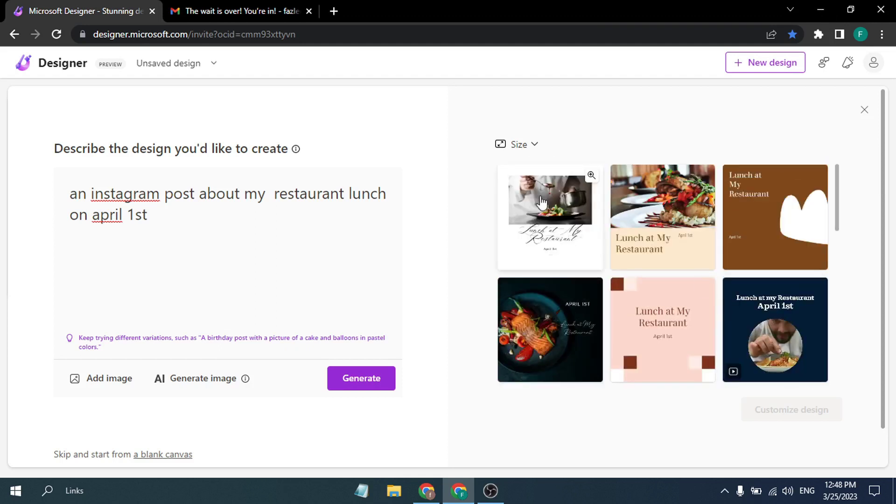
scroll(721, 273, down, 1)
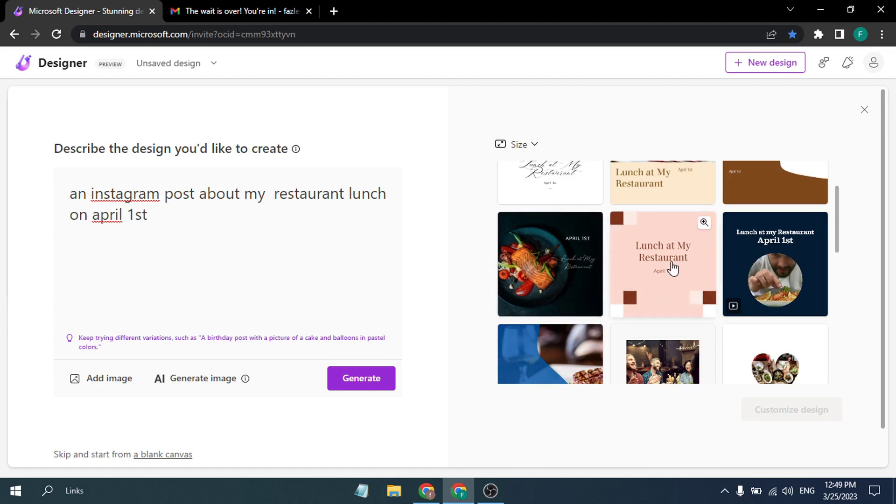
scroll(718, 281, down, 8)
scroll(719, 282, up, 3)
scroll(717, 281, up, 5)
scroll(717, 281, down, 7)
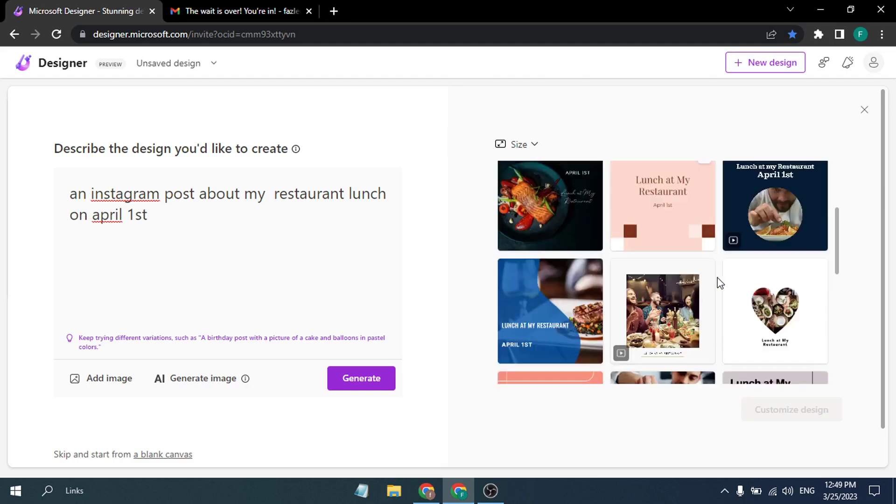
scroll(709, 266, up, 7)
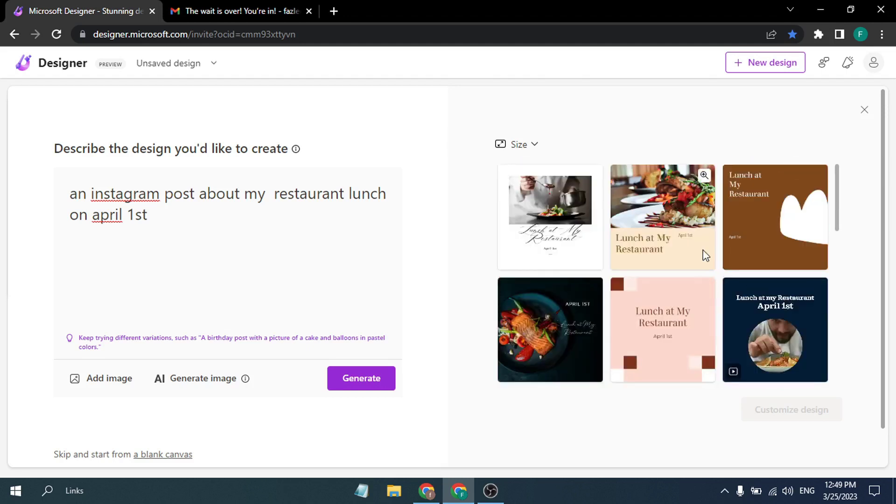
click(658, 204)
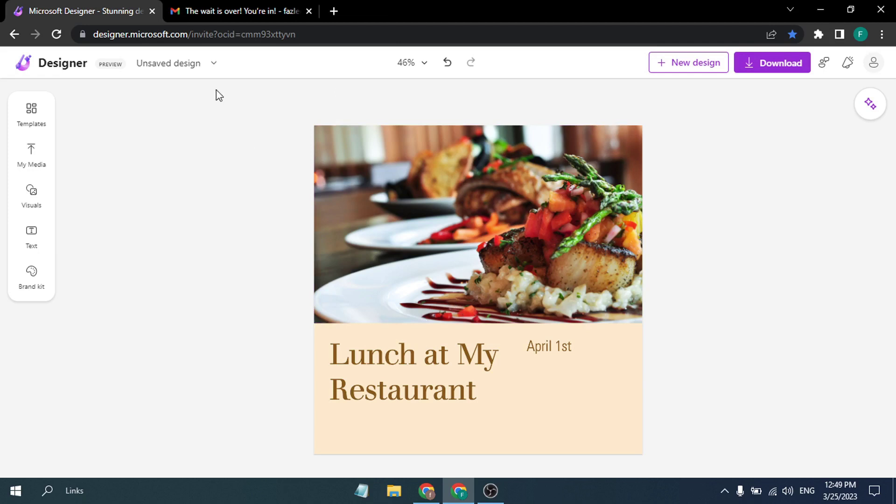
Step: Browse the upcoming holiday templates in the template gallery back to Easter
click(38, 113)
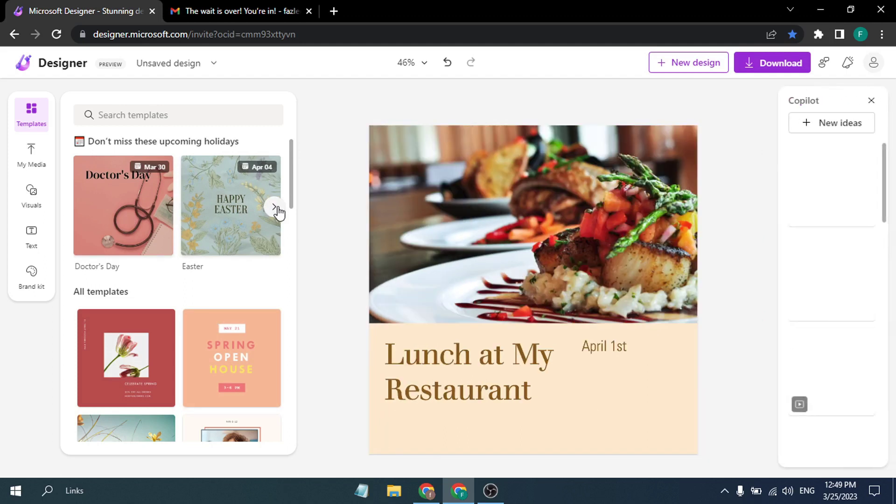
click(275, 208)
click(277, 210)
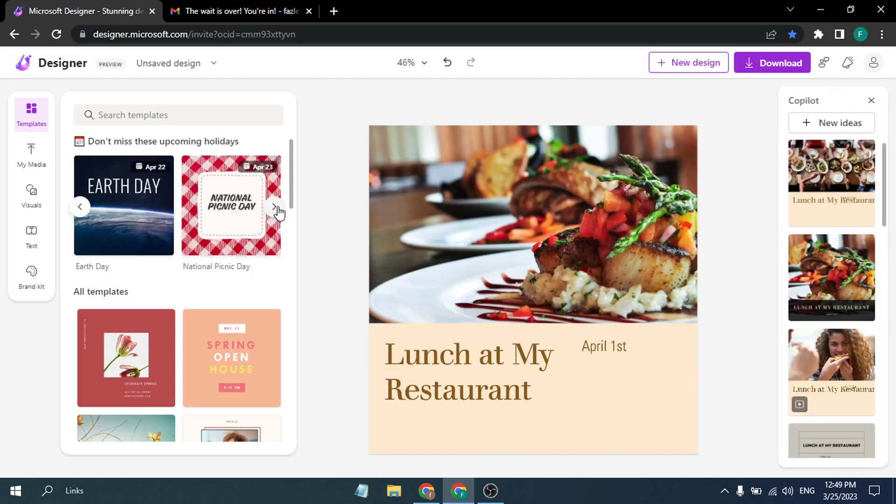
click(80, 213)
click(80, 212)
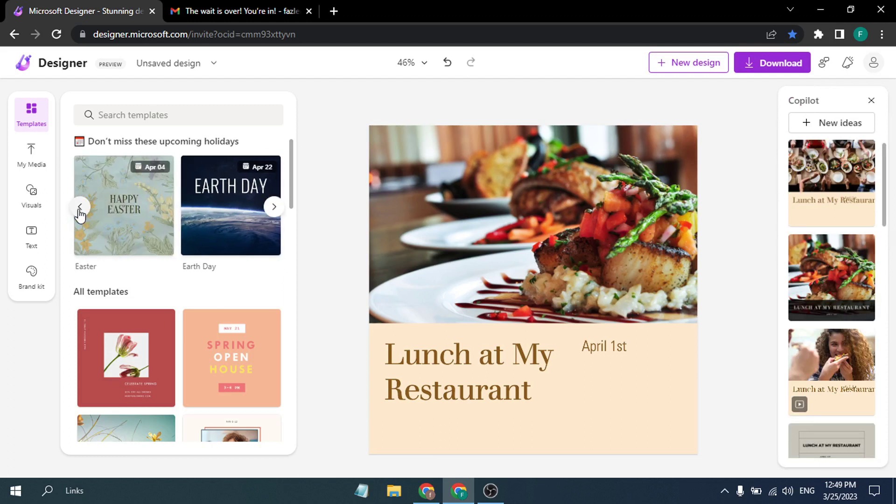
Step: Apply the Easter template over the design, then undo it to restore the lunch post
click(125, 217)
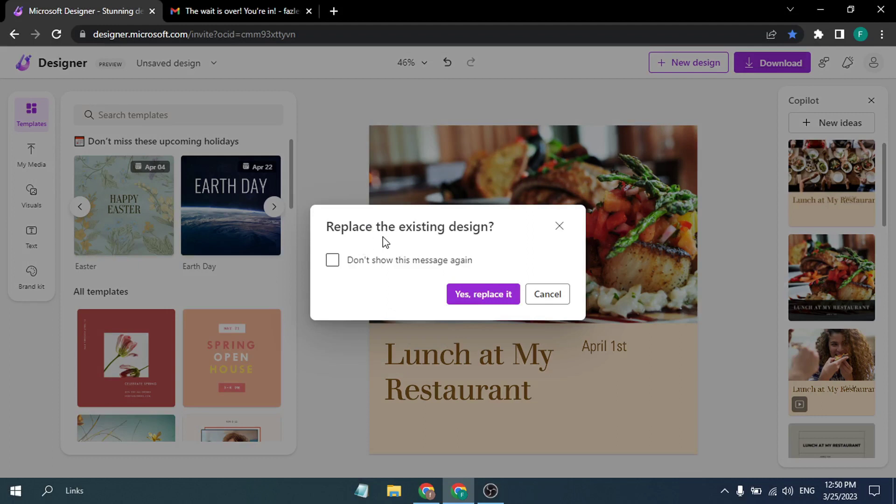
click(486, 299)
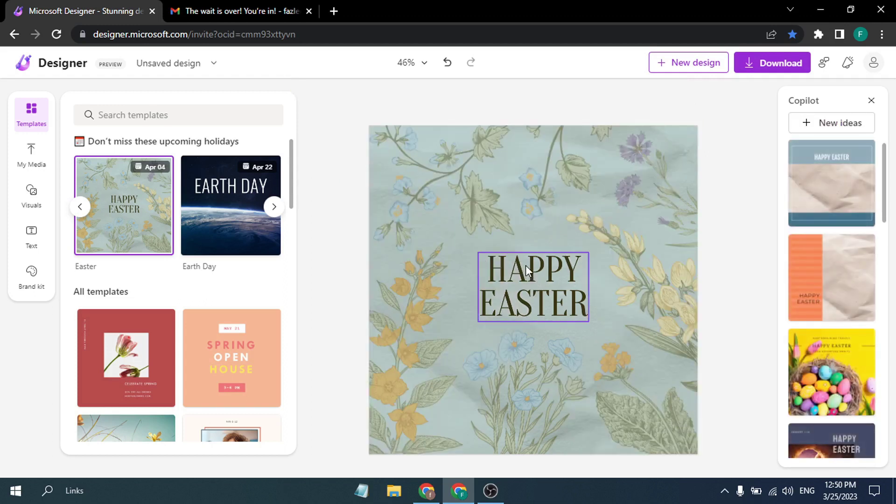
click(447, 62)
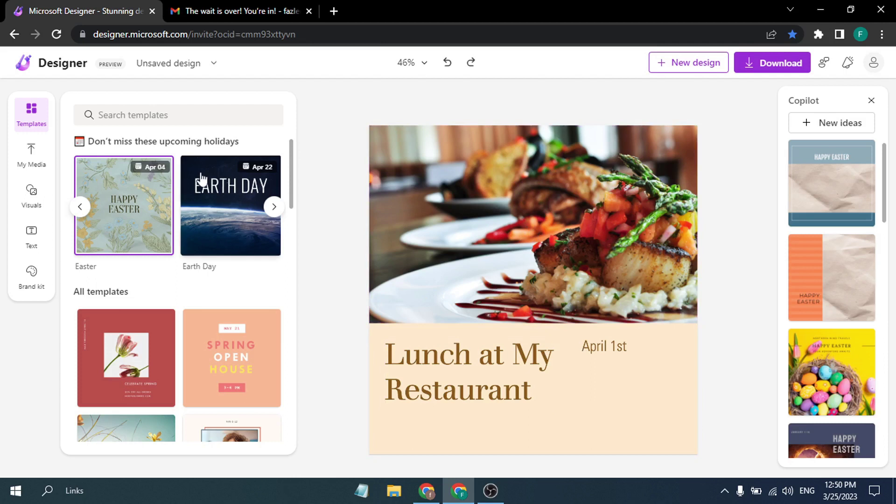
Step: Check the My Media upload options, then select the food photo to show its effects and filters
scroll(214, 290, down, 4)
scroll(215, 294, down, 5)
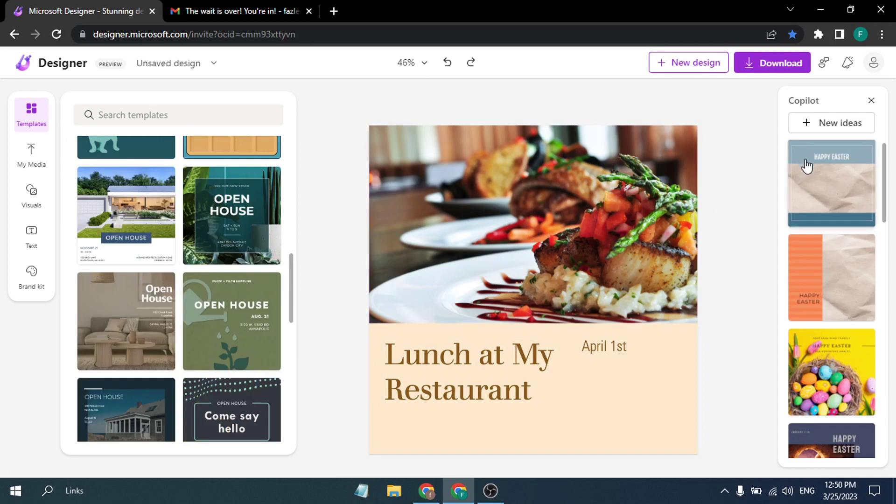
scroll(187, 280, up, 3)
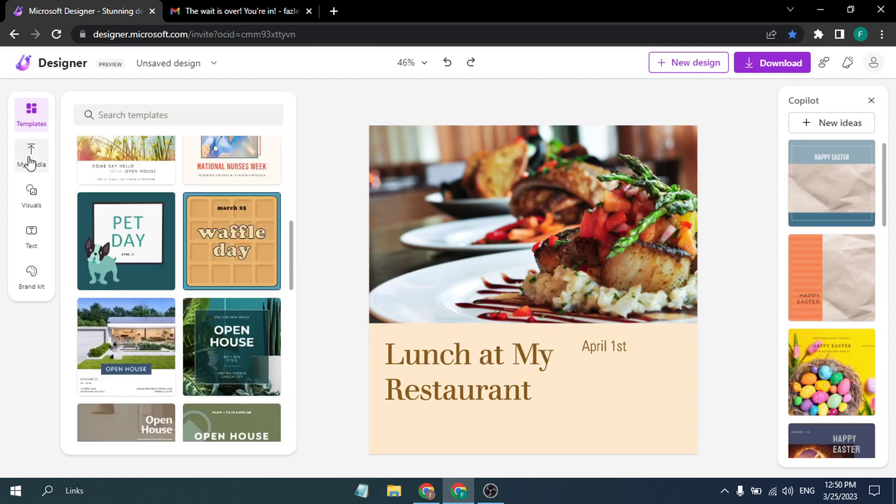
click(29, 163)
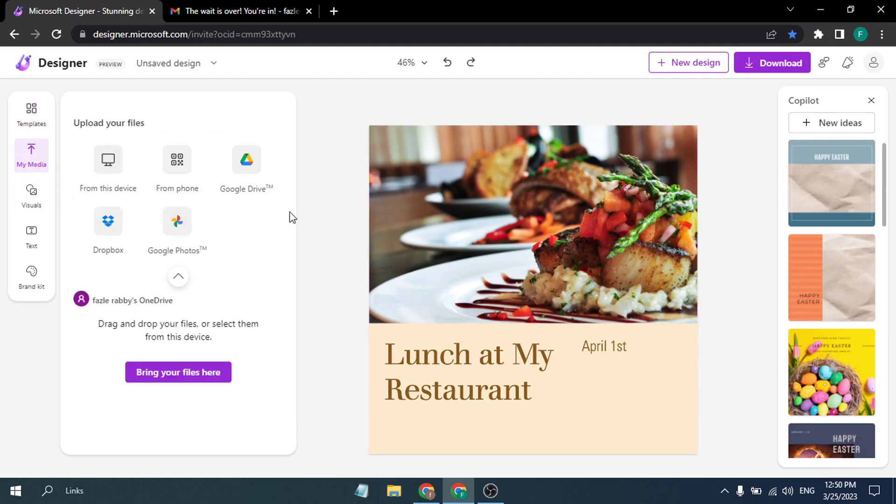
click(530, 234)
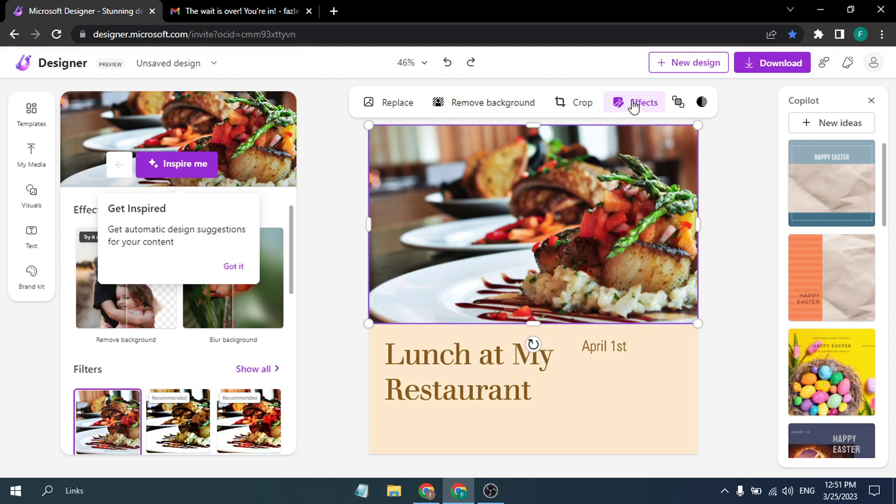
Step: Dismiss the suggestions tip and apply Blur background to the food photo
click(234, 266)
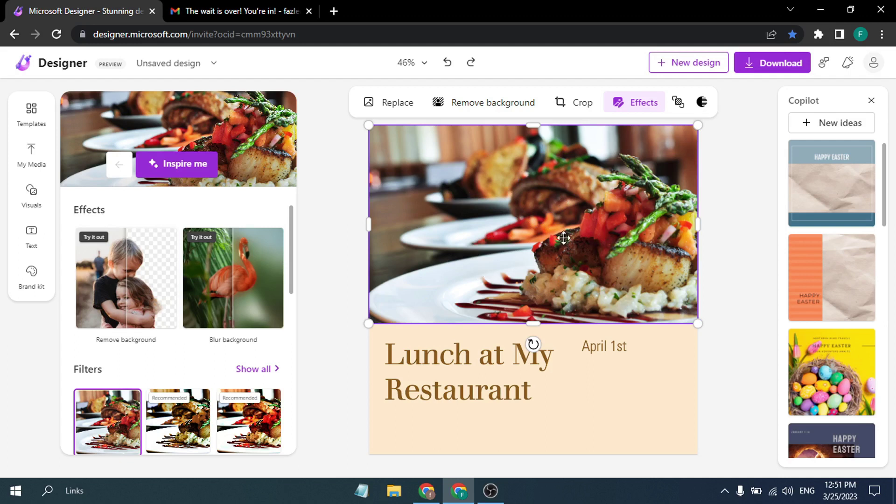
click(220, 290)
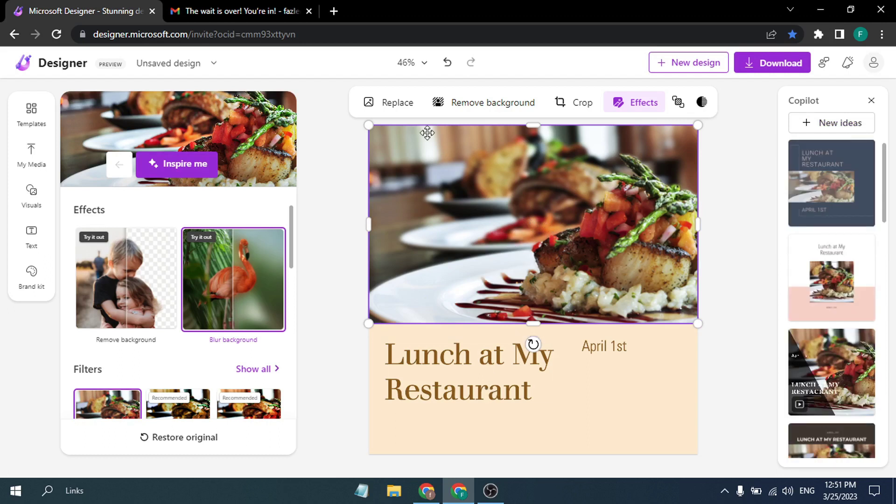
Step: Replace the photo with the overhead takeaway food boxes image from the gallery
click(395, 108)
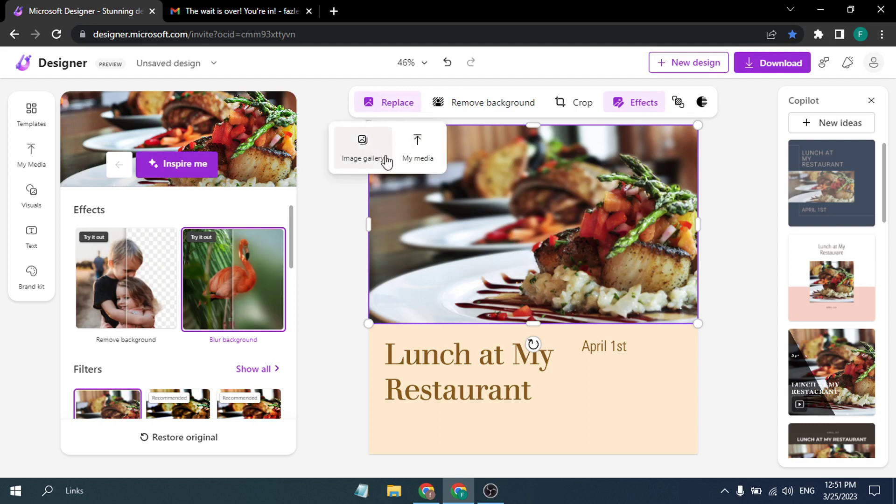
click(421, 161)
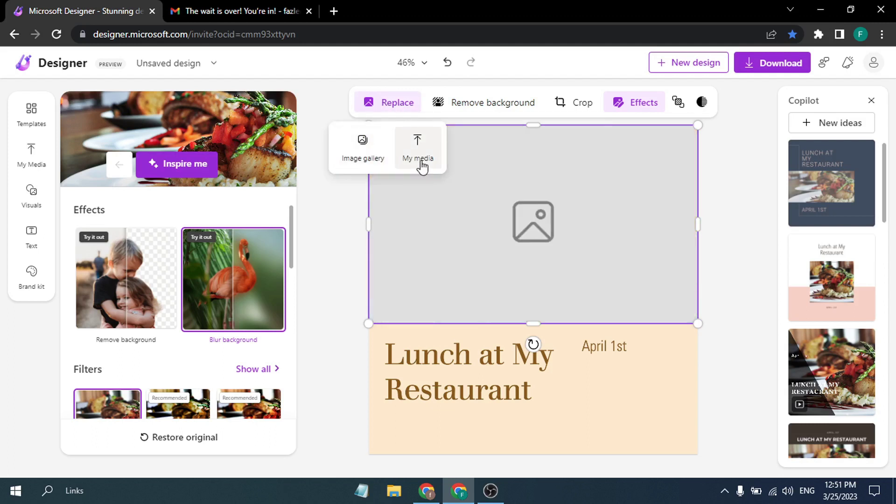
click(365, 151)
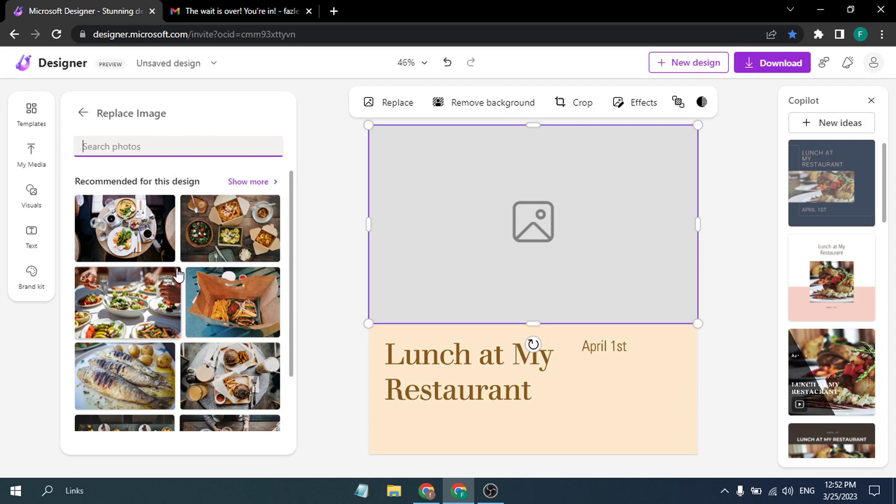
scroll(178, 275, down, 2)
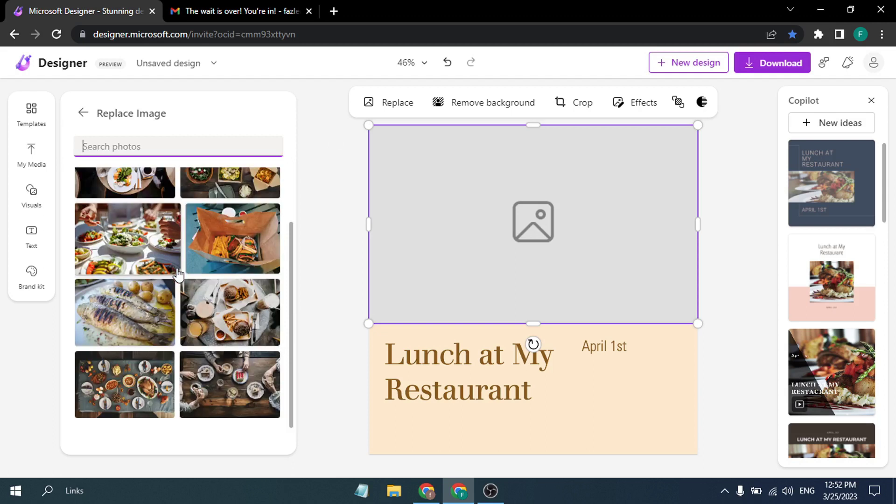
scroll(178, 275, up, 2)
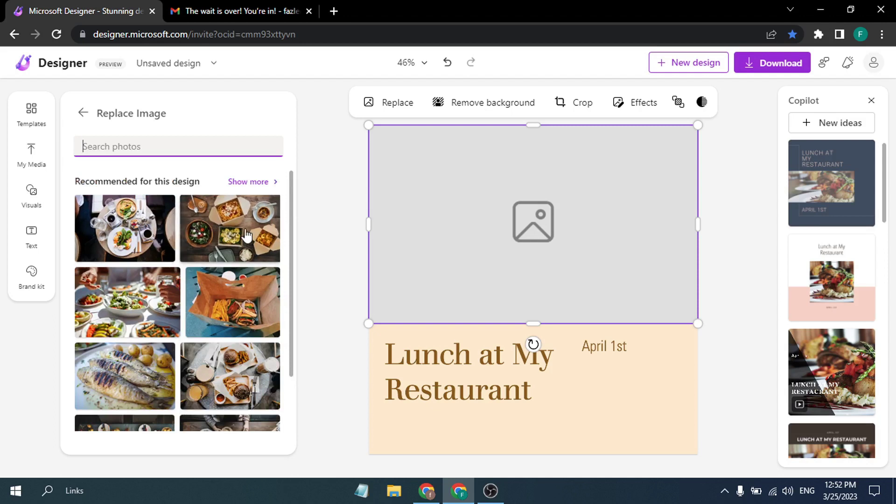
drag(247, 235, 521, 181)
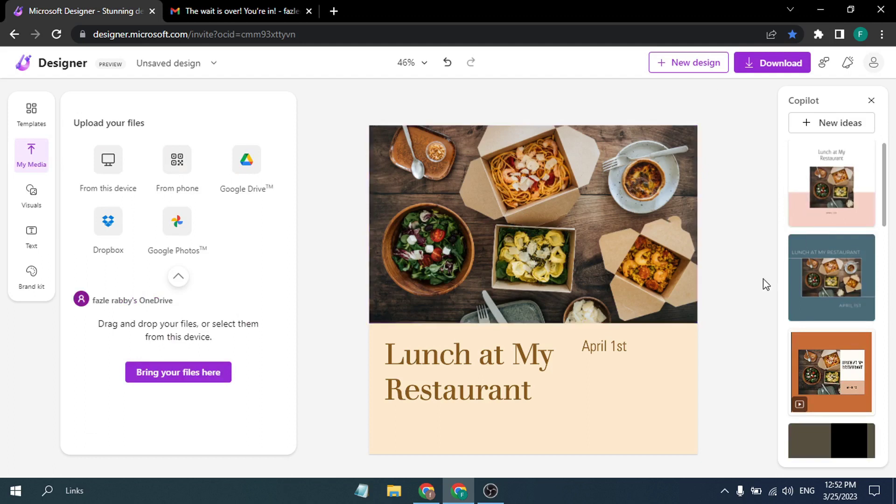
Step: Apply the orange Copilot layout with the photo left and title and date panels right
scroll(823, 308, down, 2)
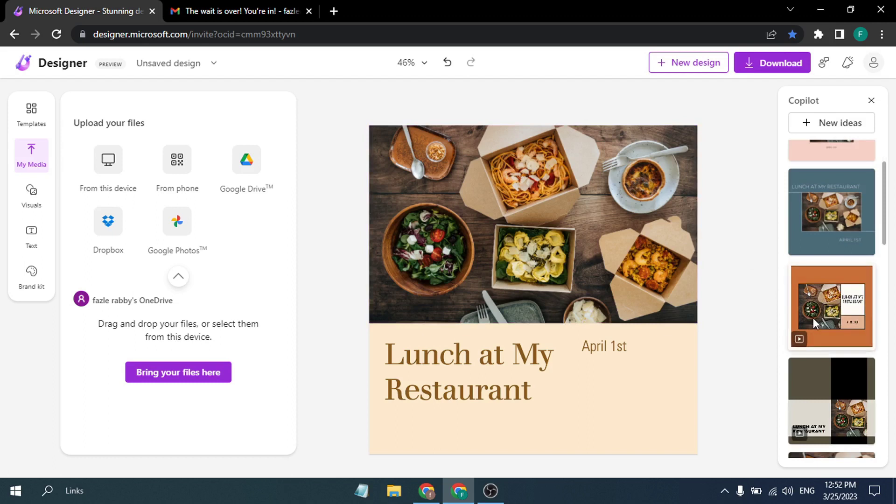
scroll(813, 317, down, 2)
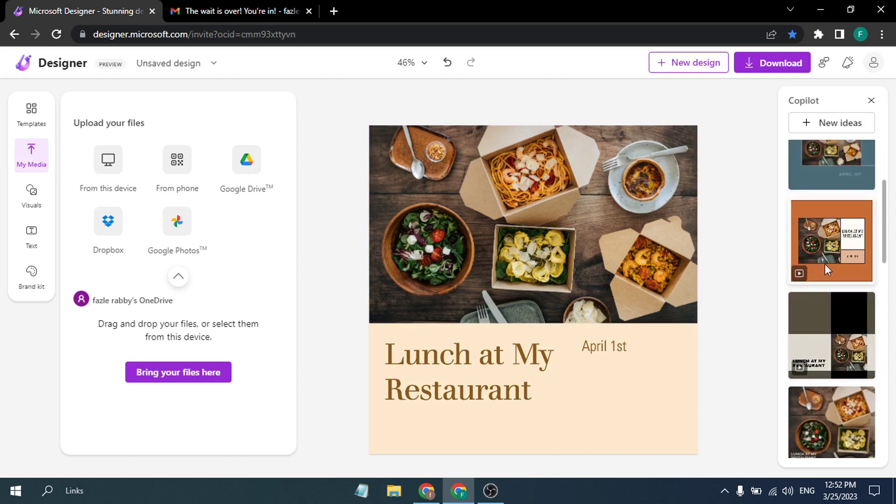
click(820, 243)
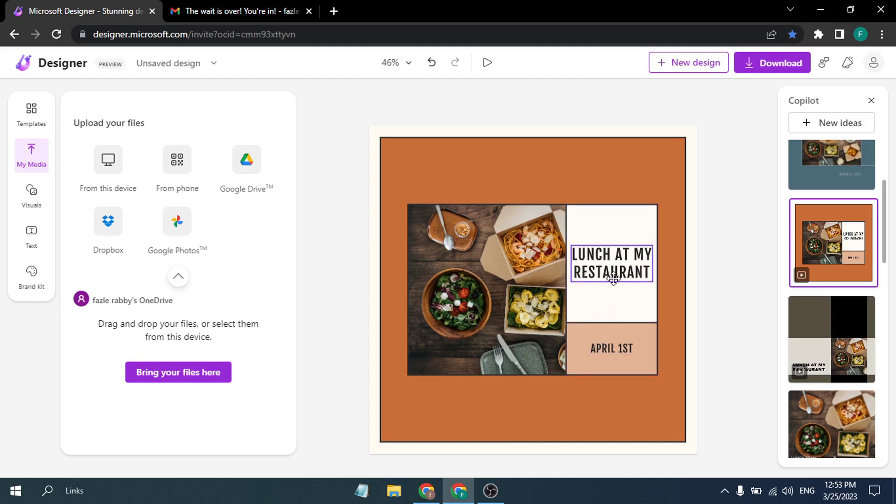
Step: Set the 'Lunch at My Restaurant' title to Elephant Pro and move it up in its white panel
click(617, 264)
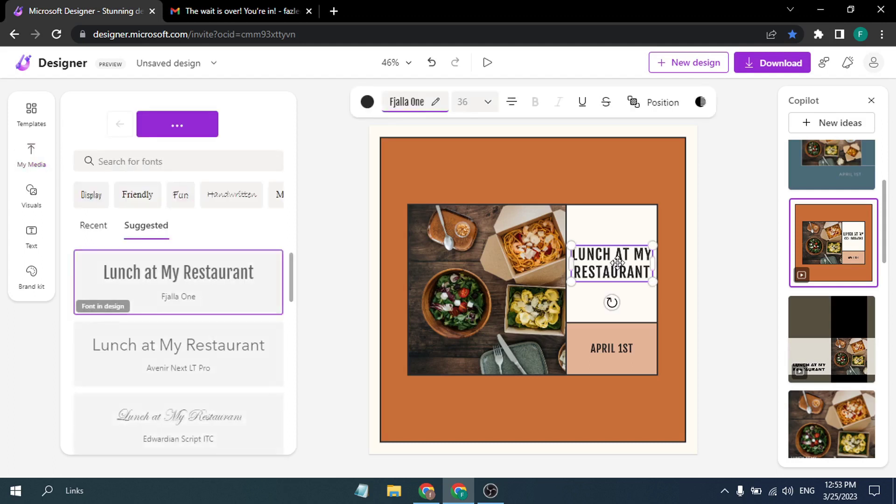
drag(617, 263, 618, 262)
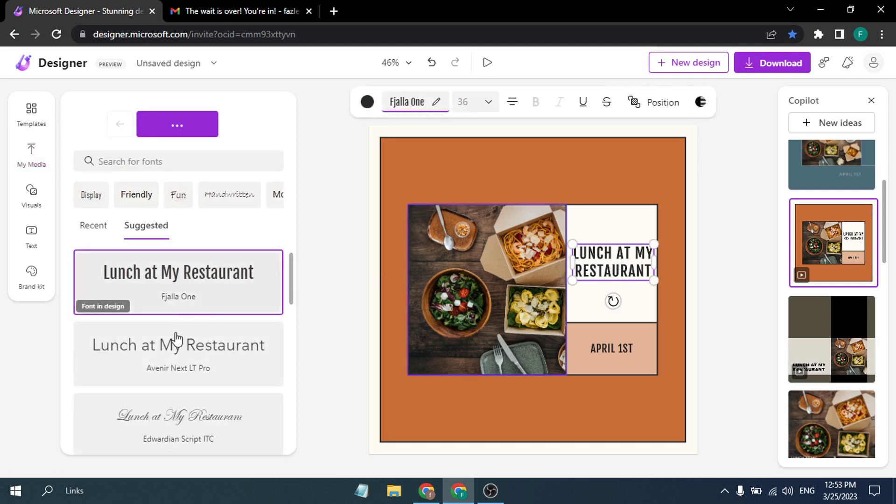
scroll(176, 334, down, 1)
scroll(176, 353, down, 1)
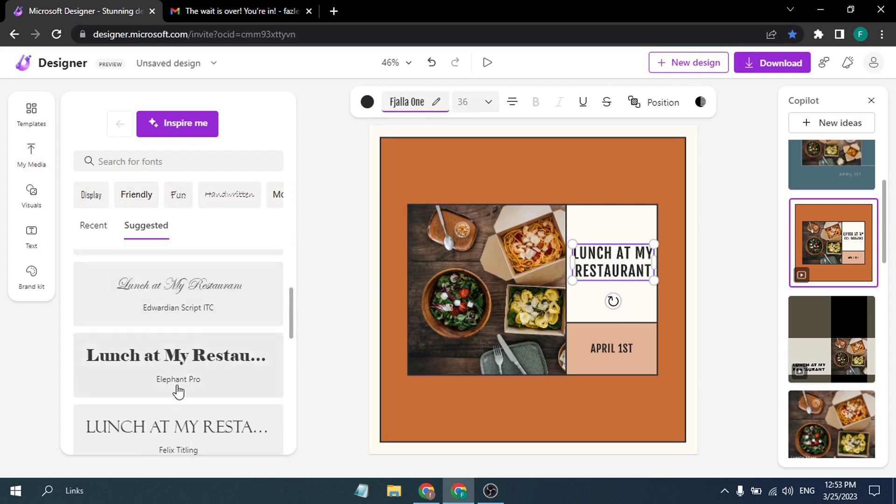
click(189, 362)
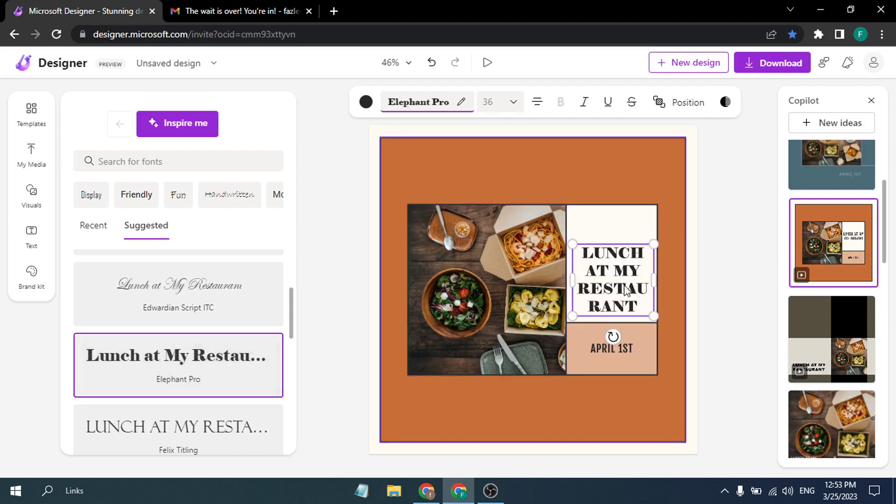
drag(623, 302, 623, 284)
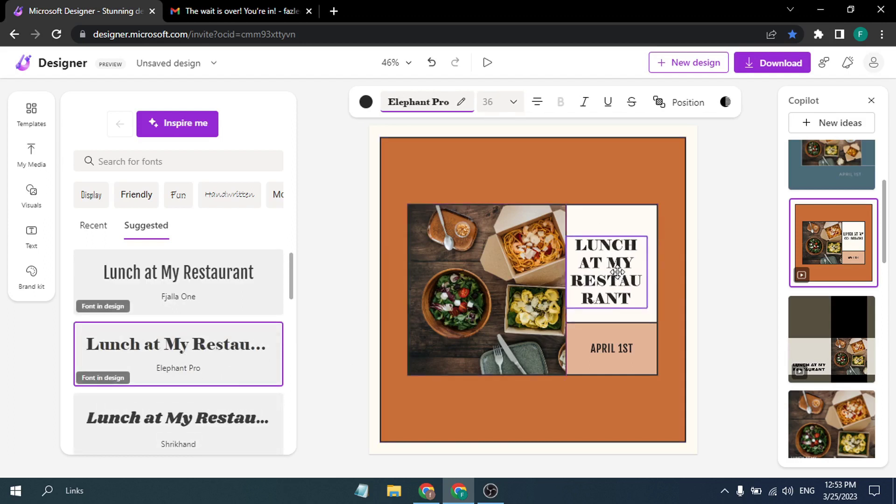
click(622, 269)
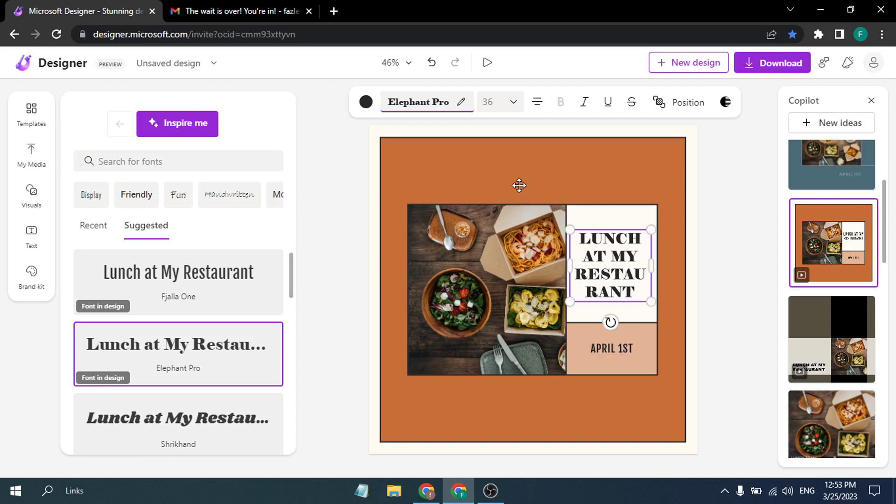
Step: Cycle suggested colours until the page background turns golden brown and the date panel light taupe
click(477, 158)
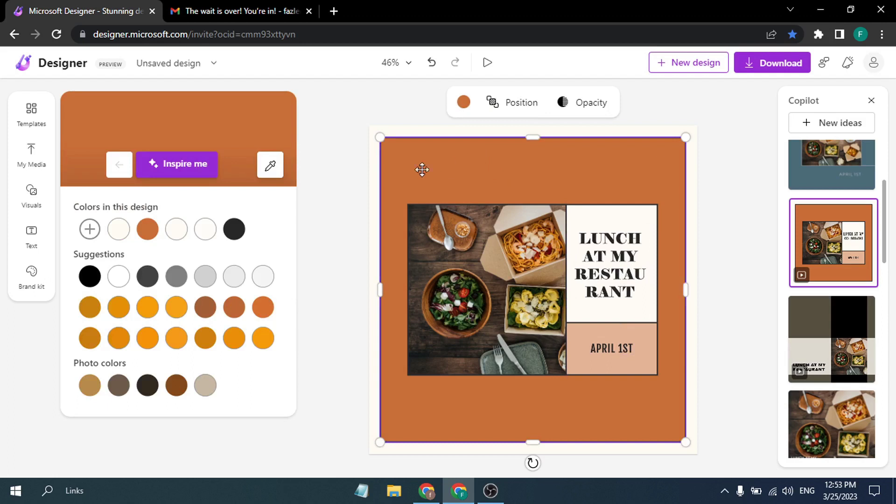
click(175, 171)
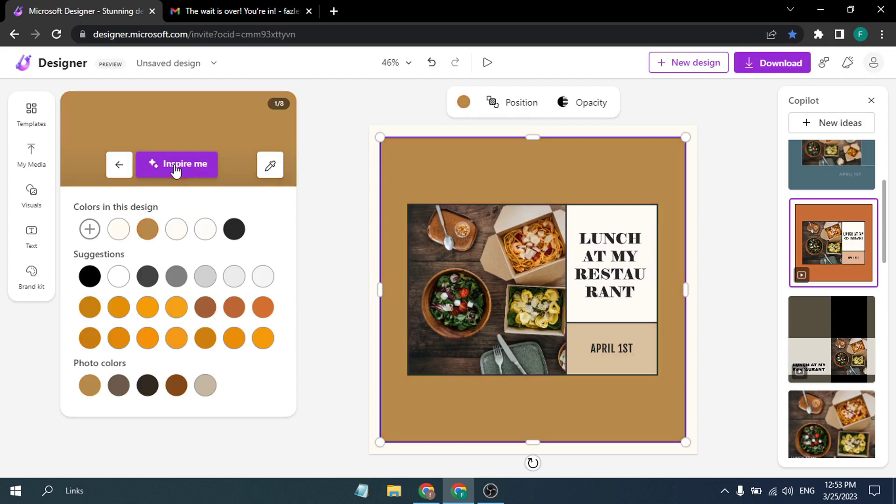
double_click(175, 171)
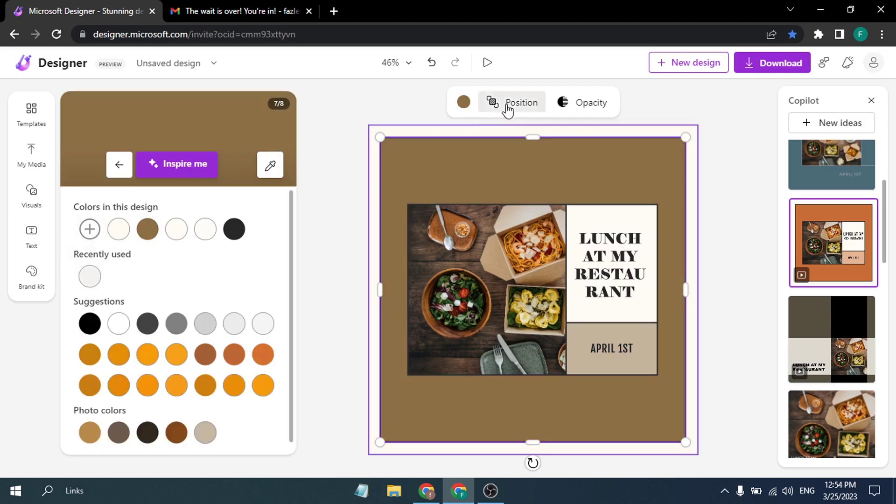
click(508, 111)
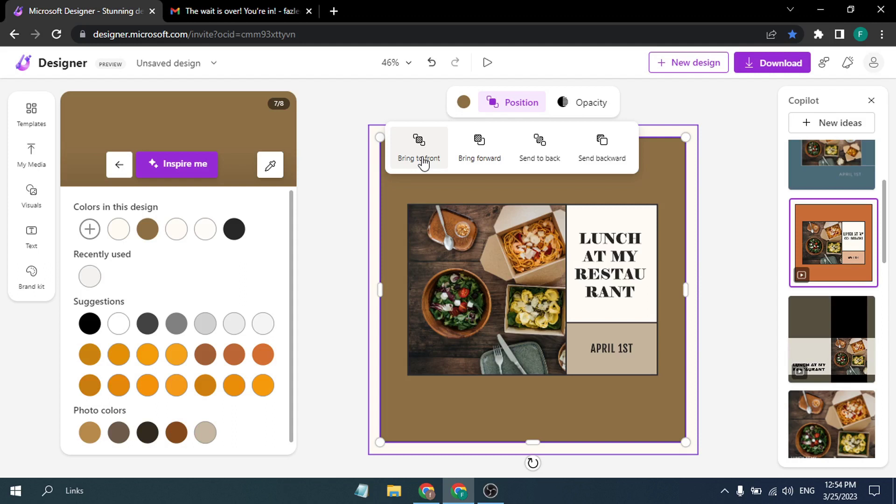
Step: Keep the brown background sent behind the photo at 100% opacity, then deselect it
click(486, 158)
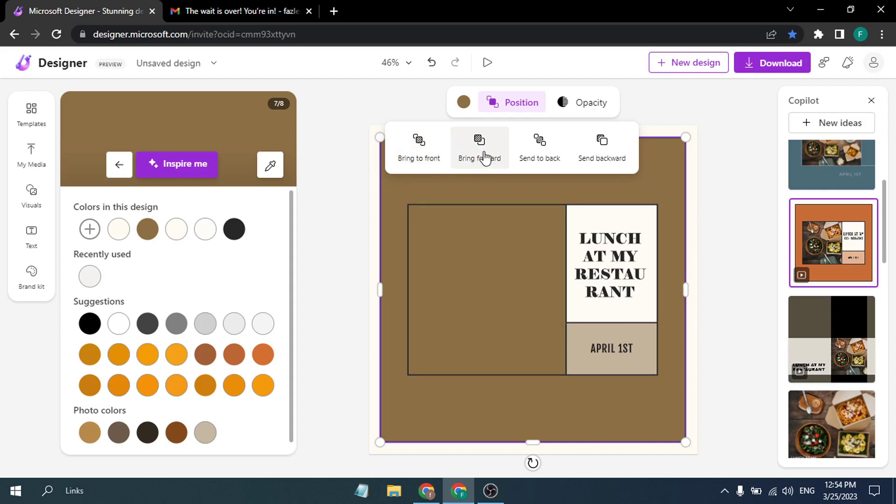
click(530, 159)
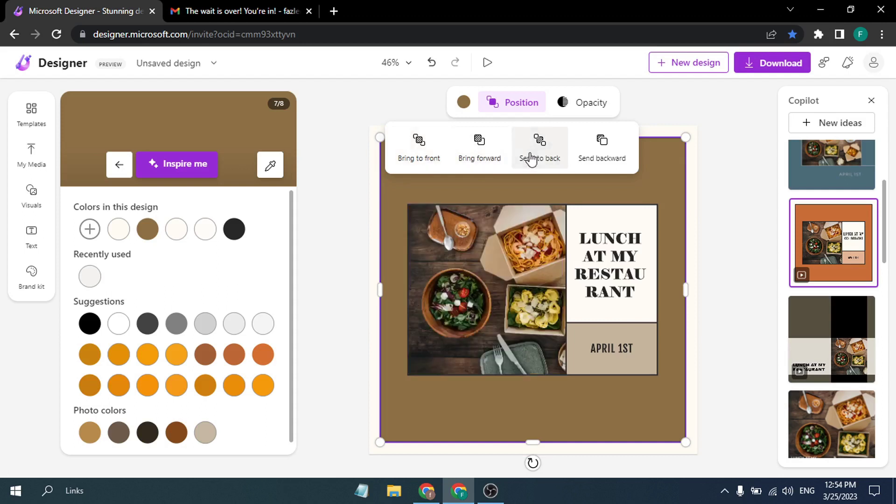
click(597, 191)
click(586, 111)
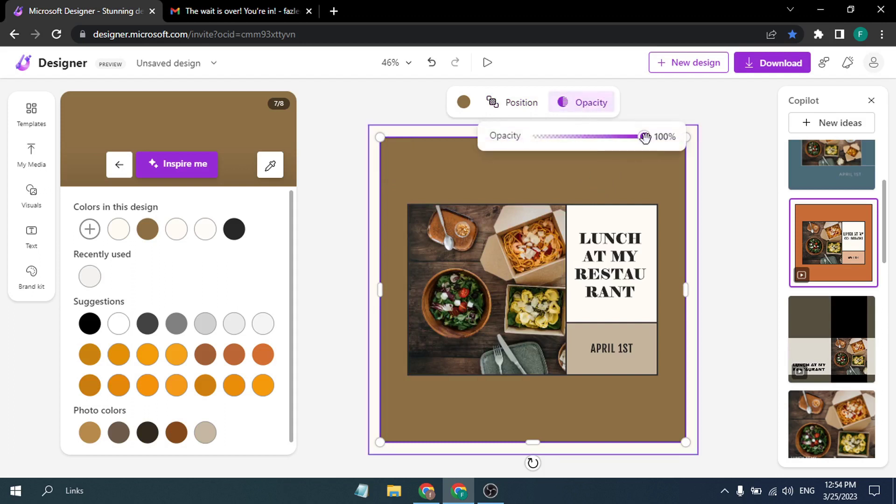
drag(645, 136, 665, 159)
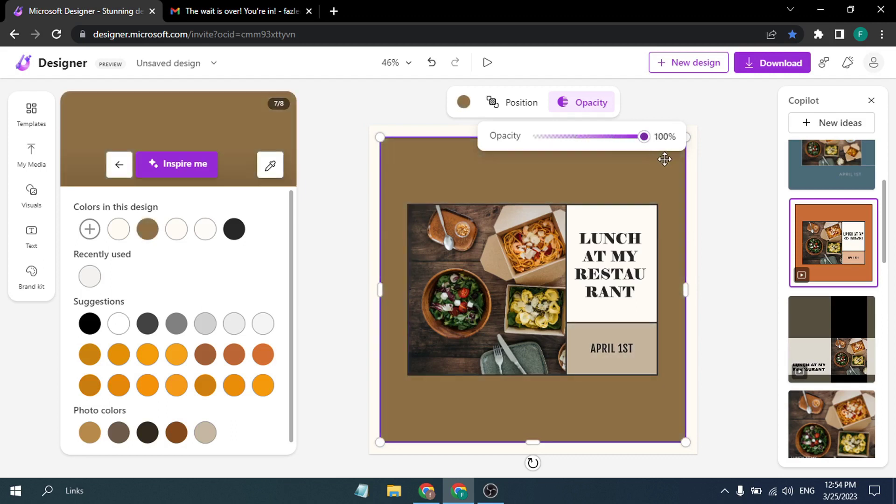
click(648, 114)
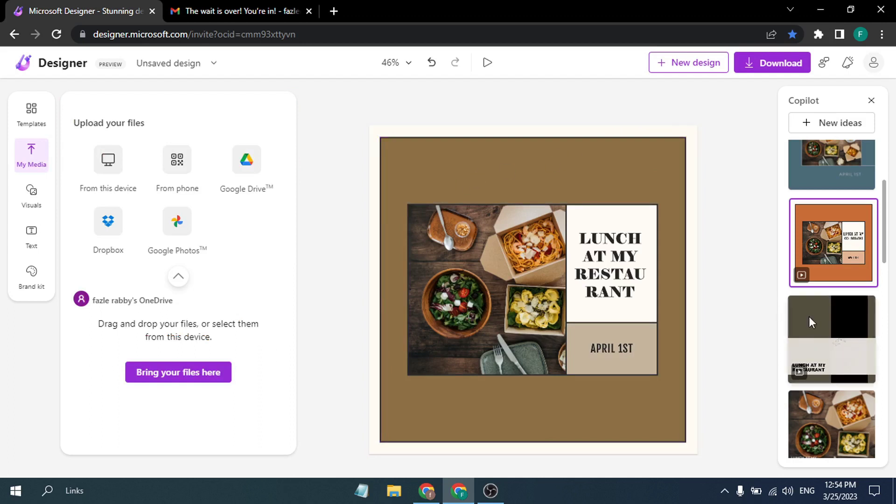
Step: Apply the slate-blue Copilot layout and enlarge the takeaway photo to about 813 by 527
scroll(808, 316, up, 2)
click(827, 284)
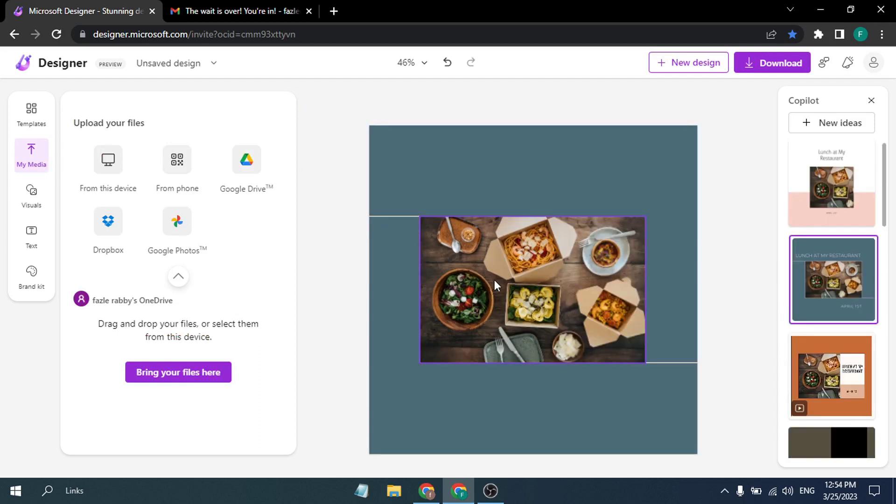
click(519, 273)
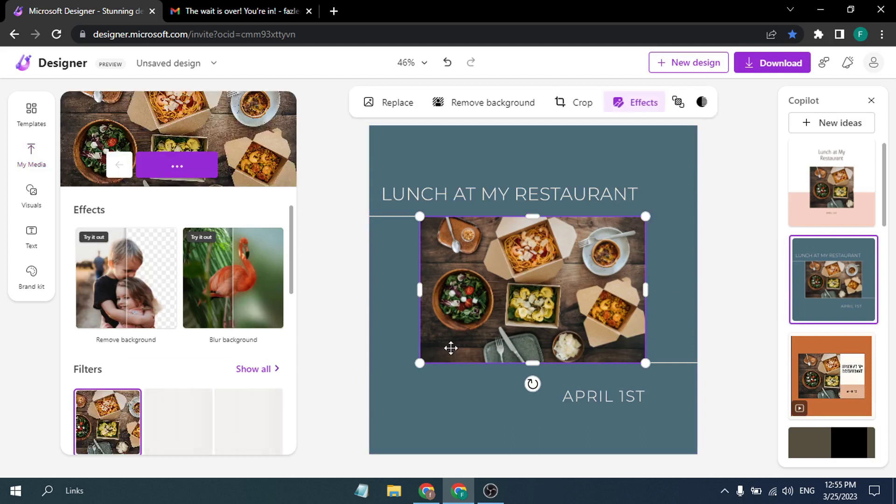
drag(419, 363, 398, 377)
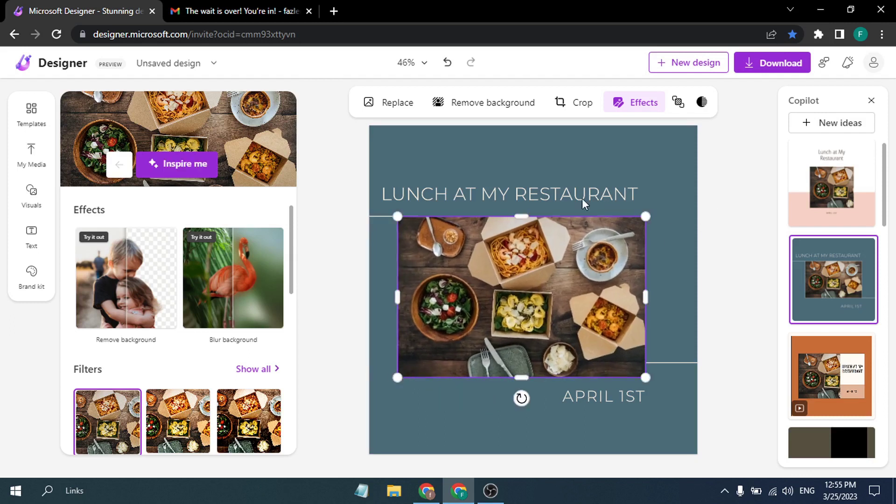
click(539, 175)
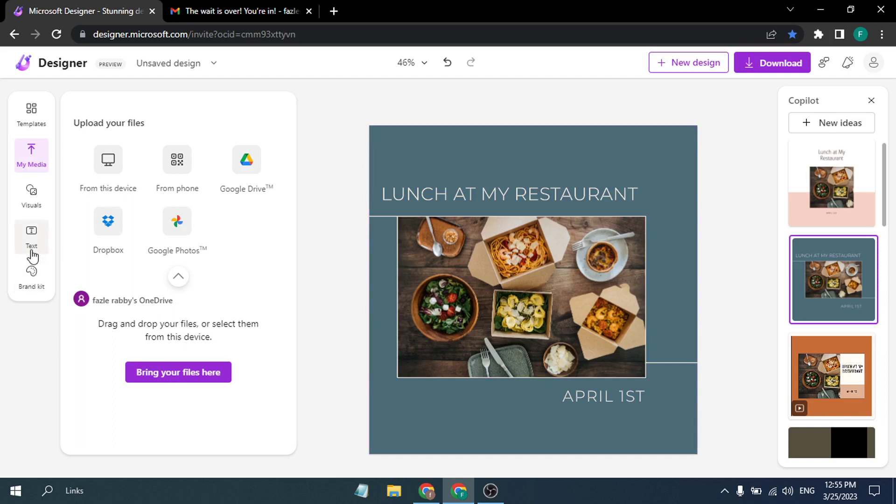
Step: Apply the Elephant brand style, giving a lavender background and bold serif 'LUNCH AT MY RESTAURANT' title
click(31, 277)
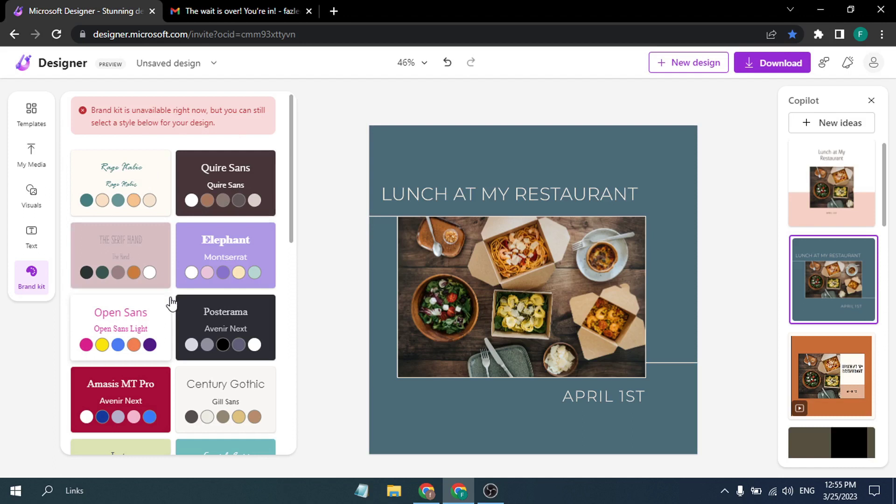
scroll(171, 303, down, 2)
scroll(173, 306, up, 2)
scroll(171, 304, down, 2)
scroll(172, 320, up, 2)
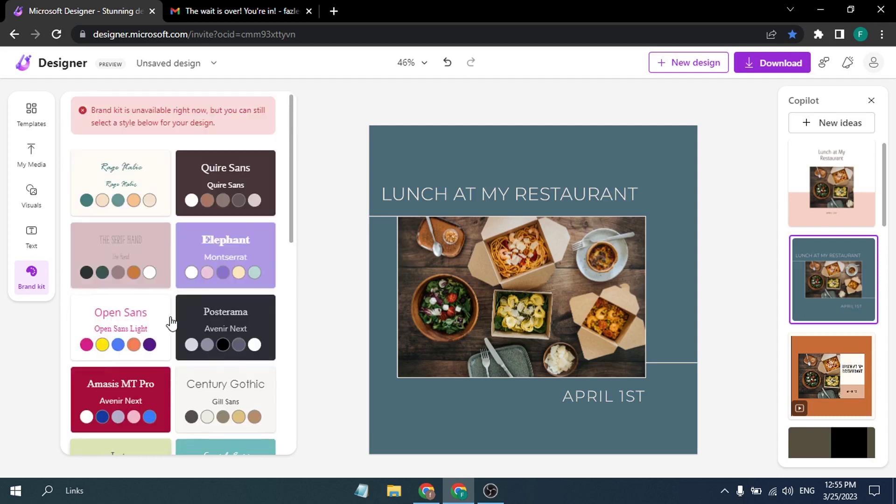
click(222, 254)
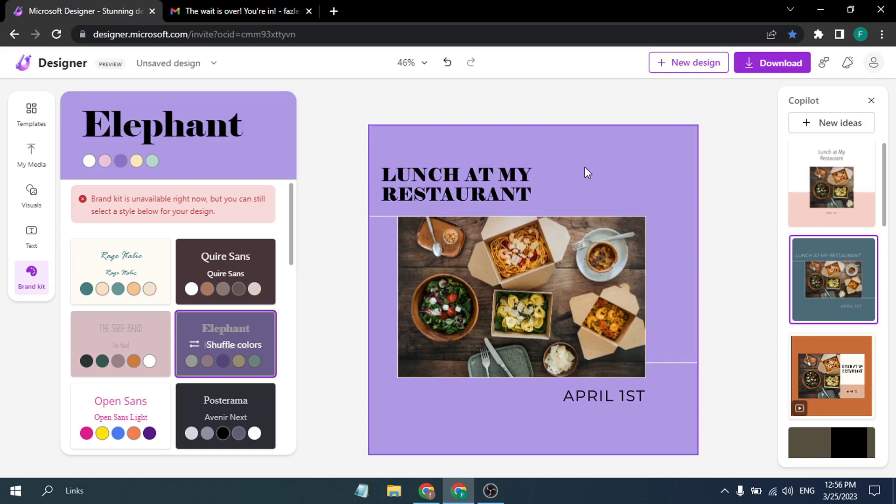
click(214, 64)
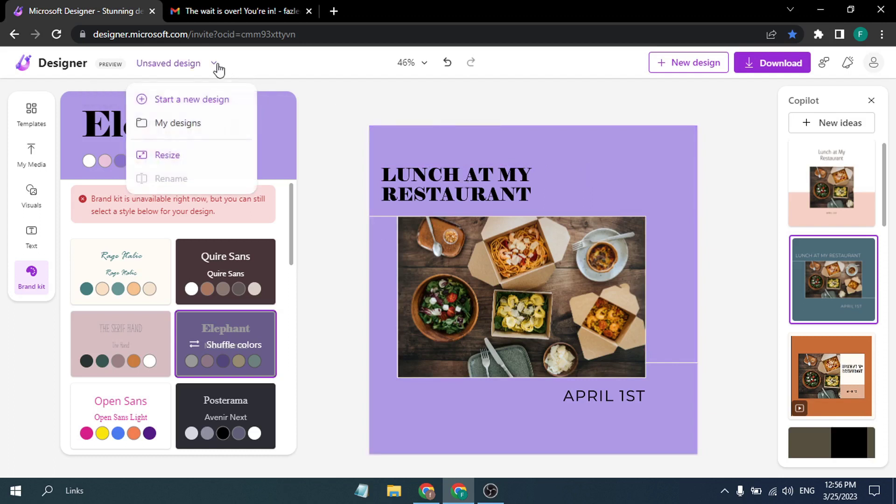
click(176, 159)
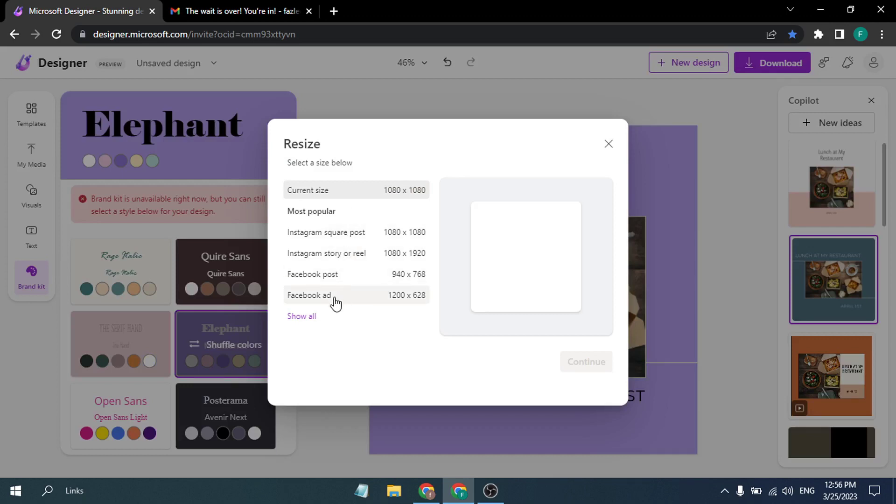
click(306, 317)
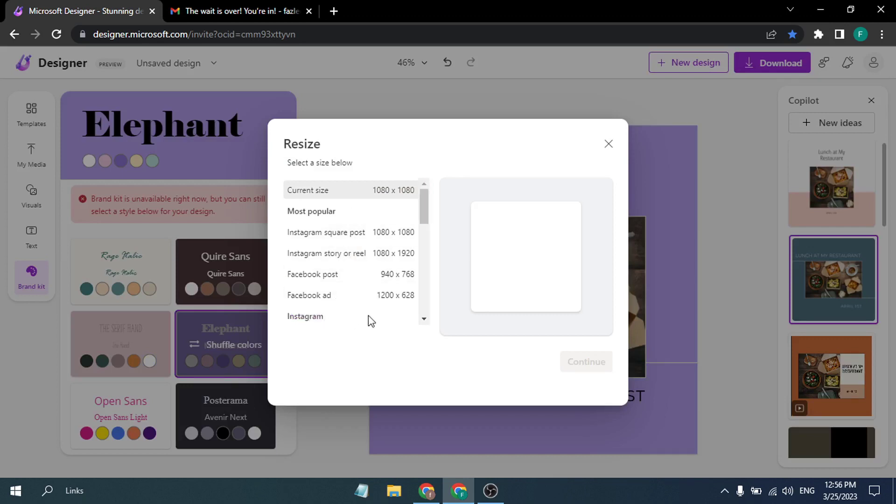
mouse_move(425, 223)
mouse_down()
mouse_move(423, 301)
mouse_move(413, 218)
mouse_up()
click(607, 142)
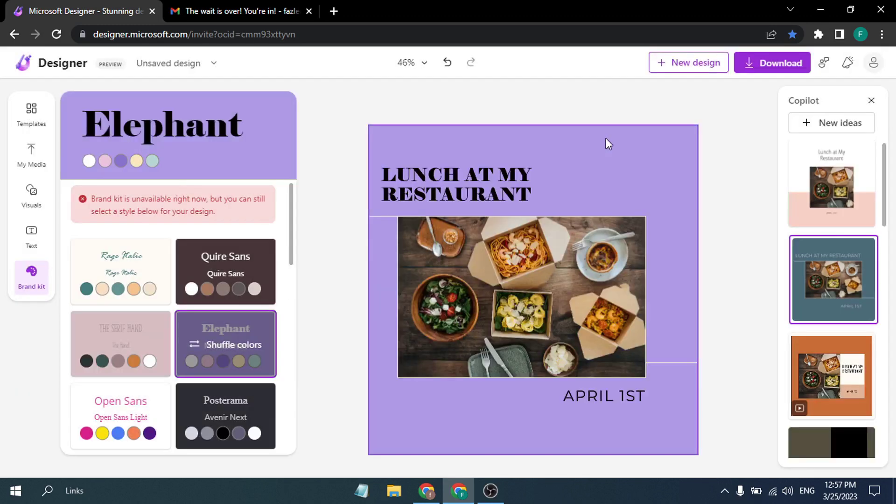
Step: Download the lavender lunch post, keeping the PNG (Recommended) file type
click(772, 67)
click(778, 144)
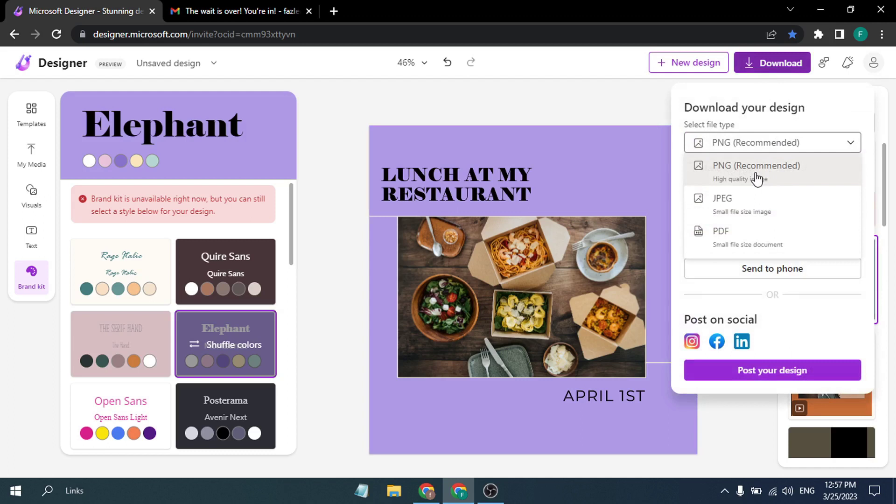
key(Escape)
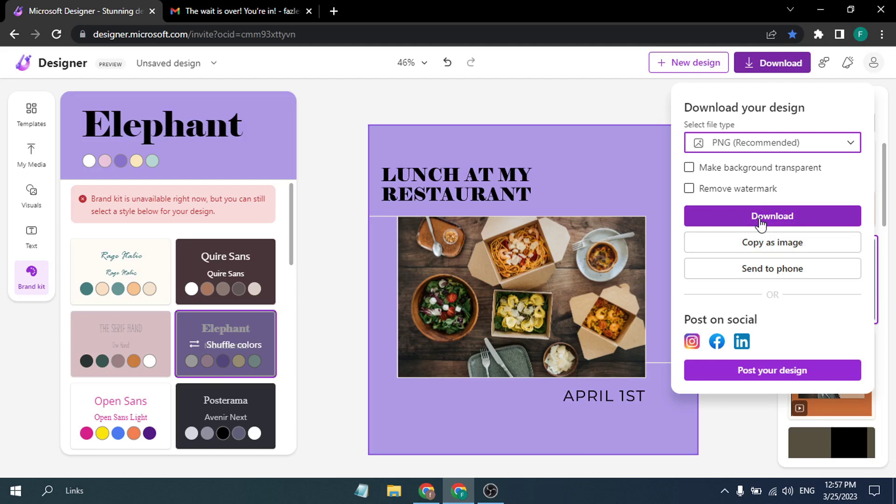
click(602, 104)
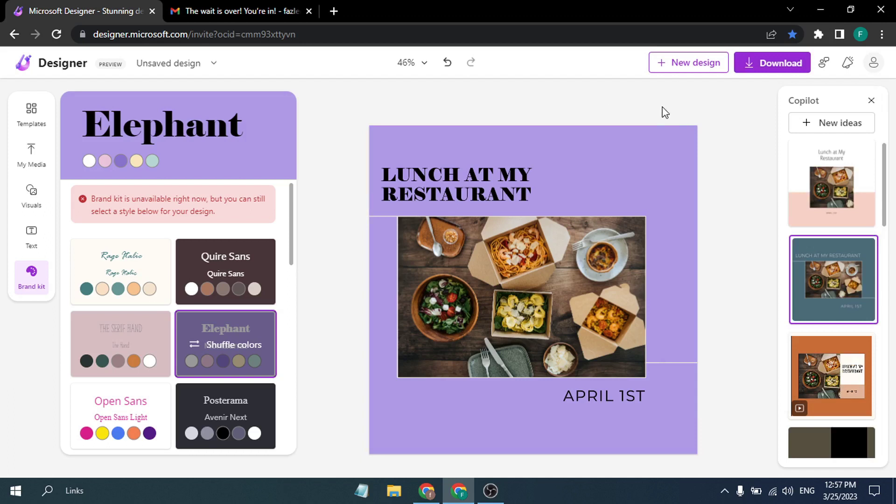
Step: Create a blank design and place the outlined goat icon from Animal icons on the canvas
click(682, 66)
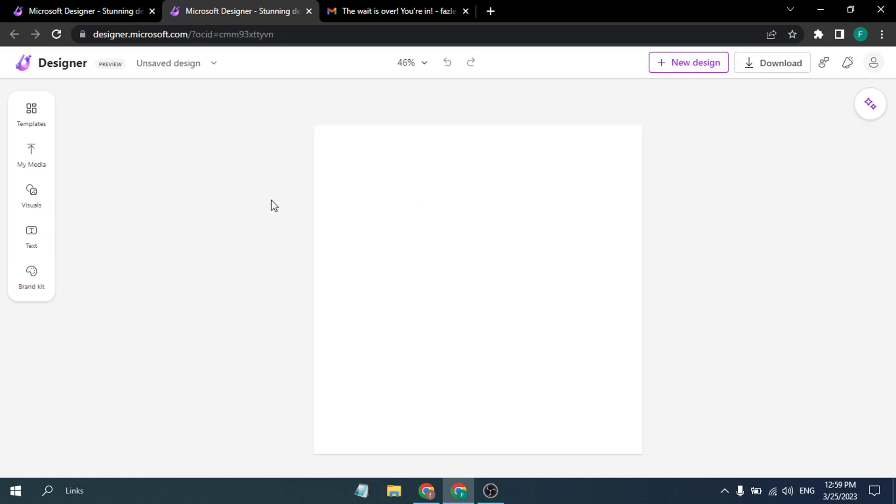
click(29, 204)
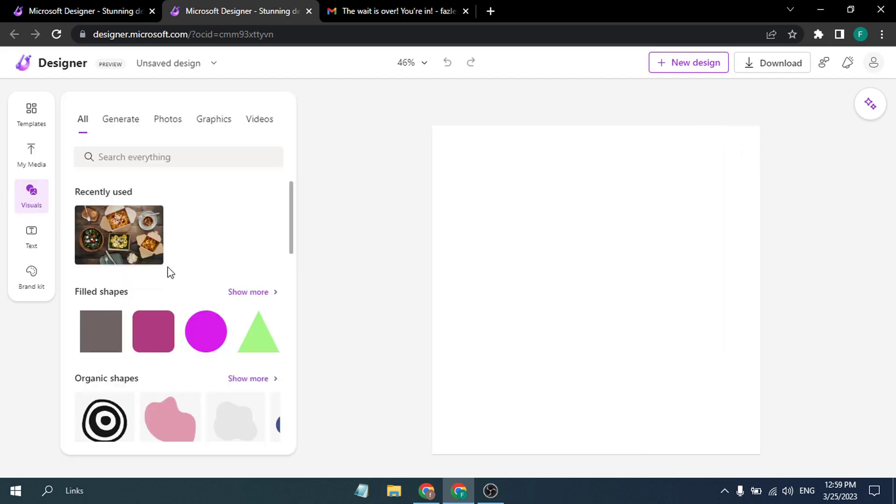
scroll(137, 313, down, 1)
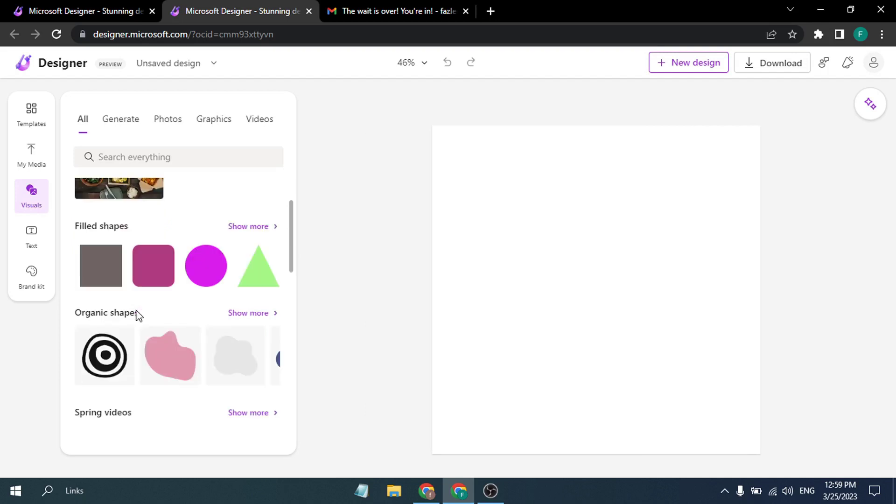
scroll(152, 321, down, 1)
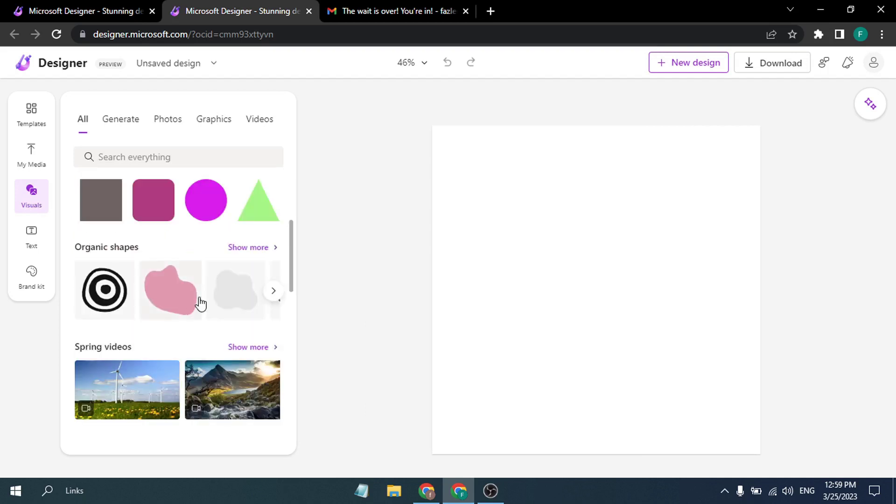
scroll(213, 304, down, 2)
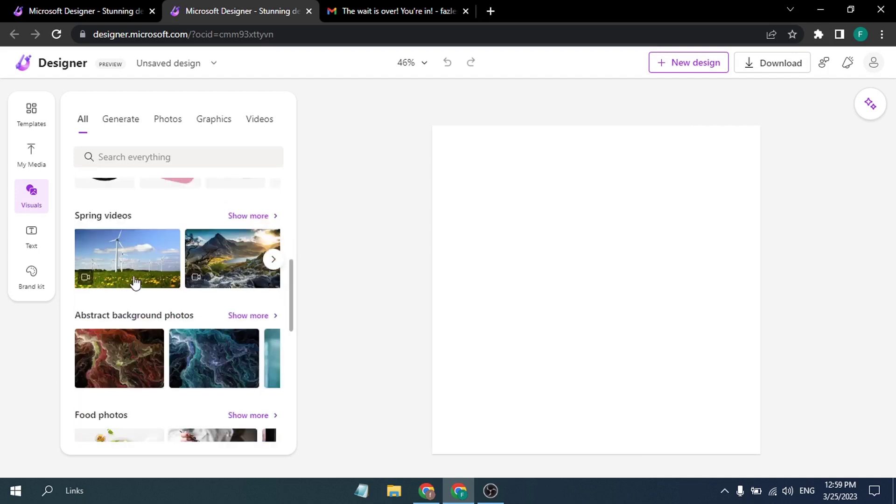
scroll(202, 294, down, 1)
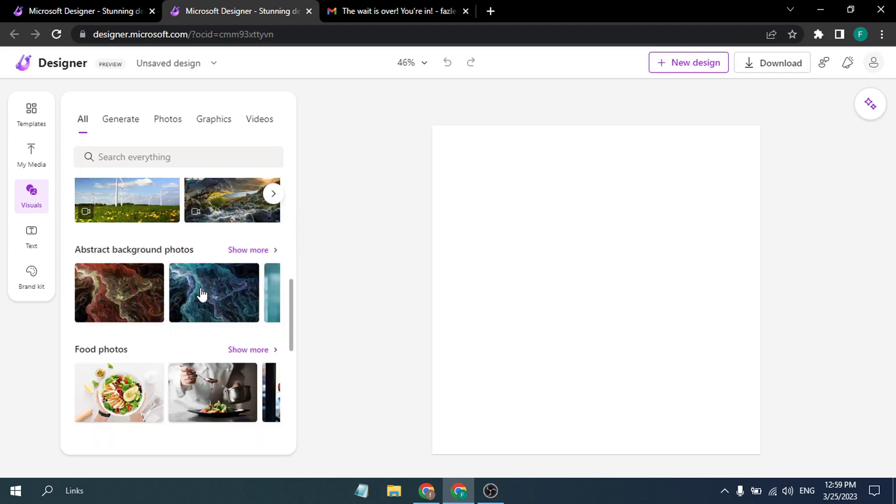
scroll(202, 294, down, 1)
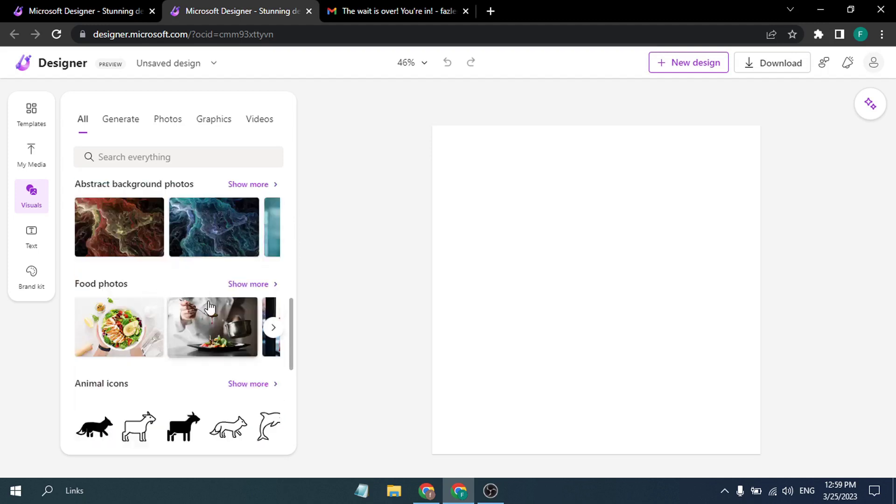
scroll(211, 308, down, 2)
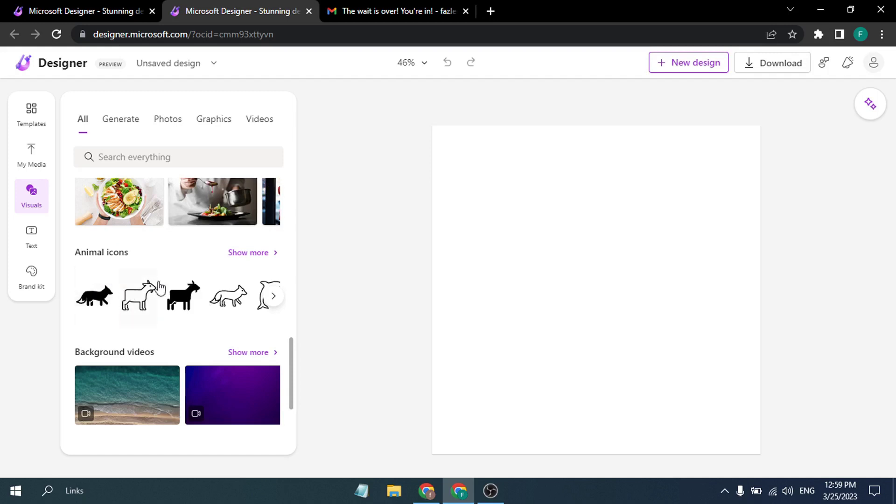
drag(137, 309, 477, 318)
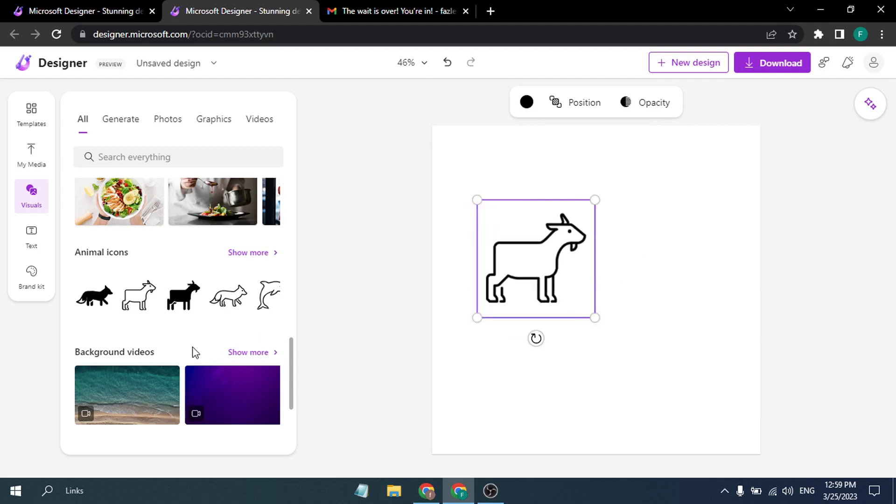
Step: Add the beach-waves background video to the canvas and send it to the back behind the goat
scroll(187, 348, down, 2)
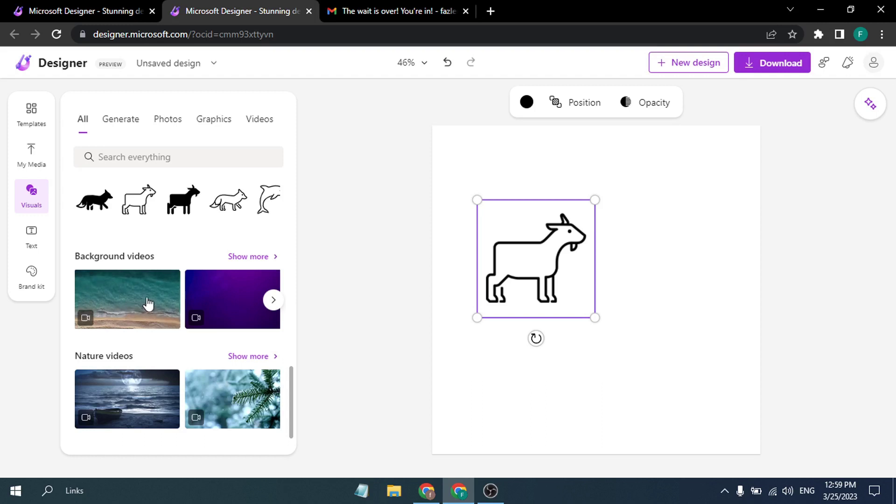
drag(143, 304, 530, 190)
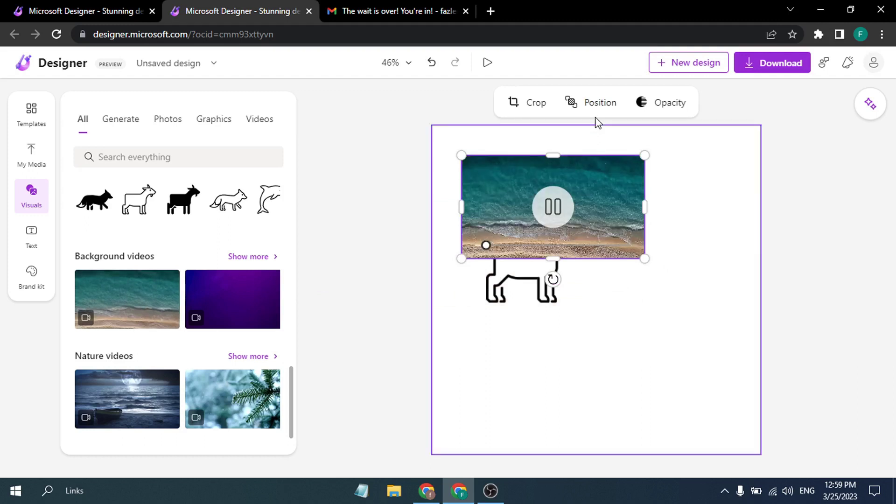
right_click(594, 209)
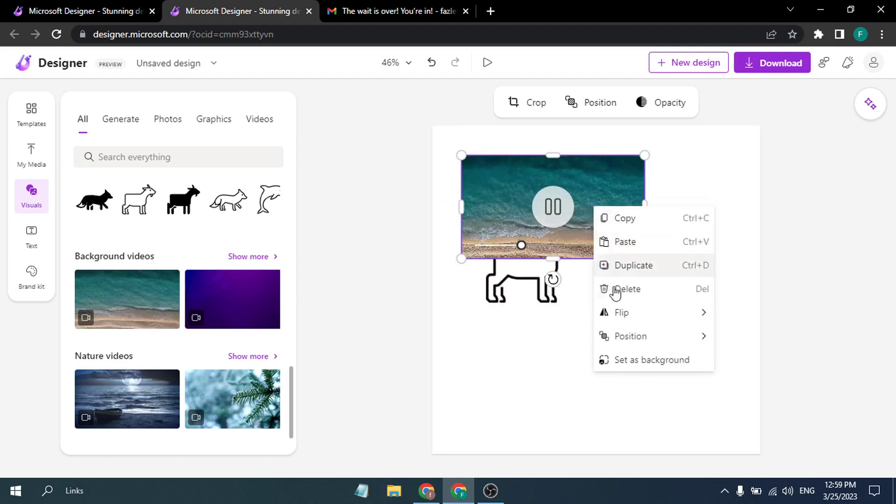
mouse_move(649, 342)
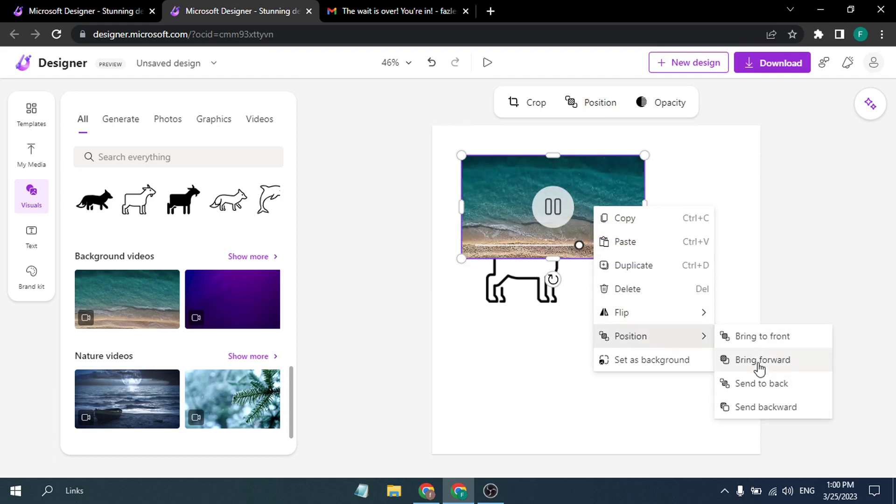
click(761, 384)
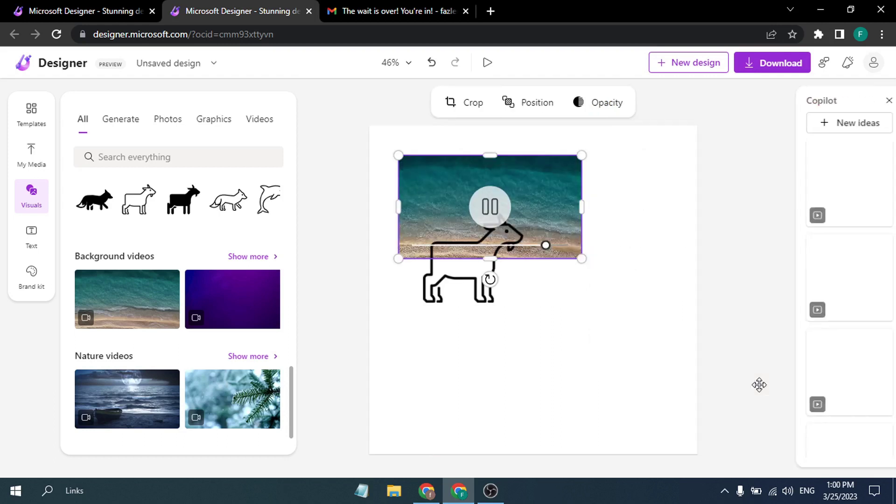
click(618, 213)
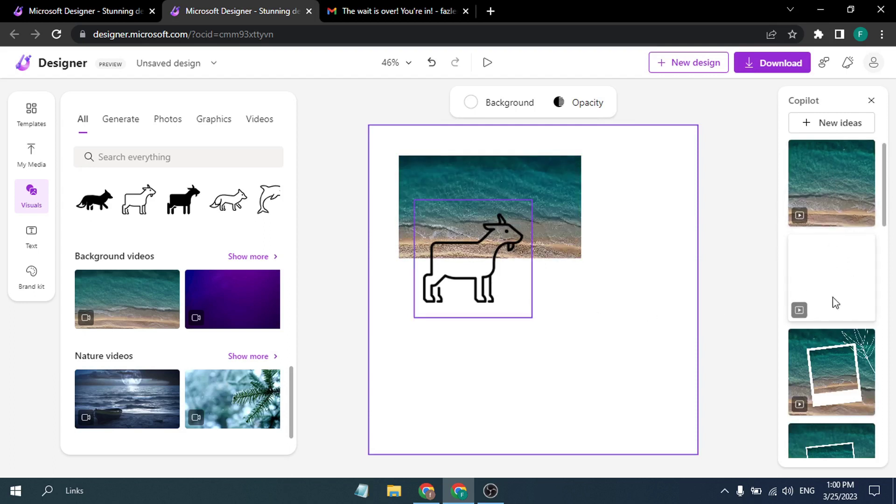
Step: Show the What's new panel listing recent improvements such as managing design files
scroll(836, 301, down, 3)
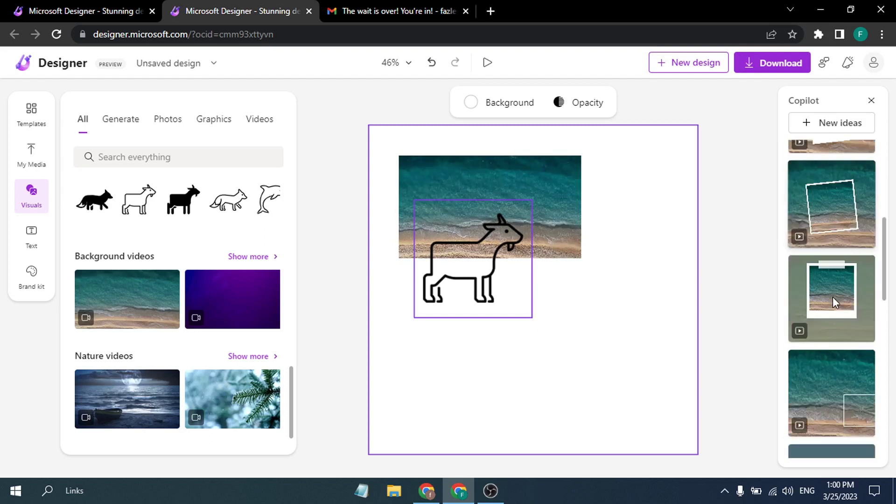
scroll(832, 297, down, 5)
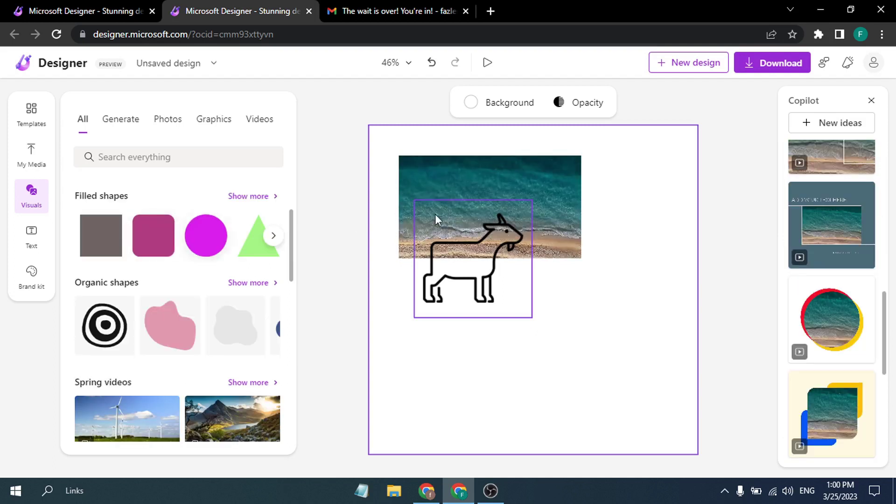
click(849, 66)
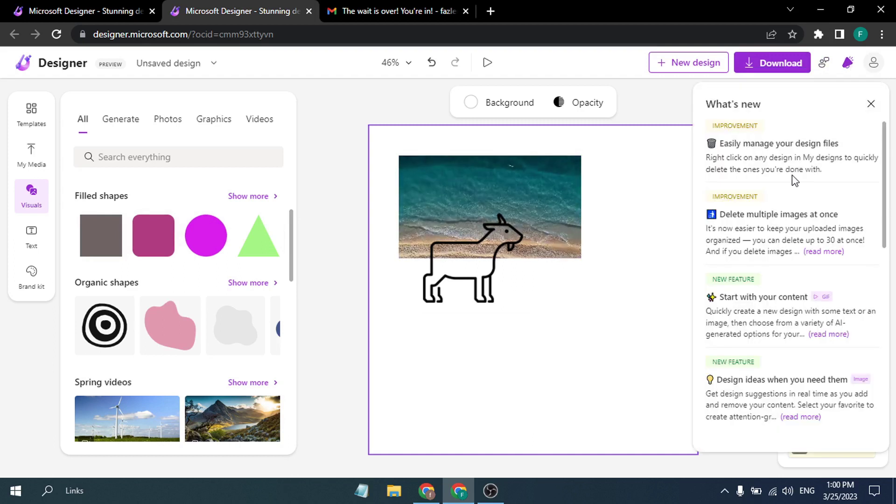